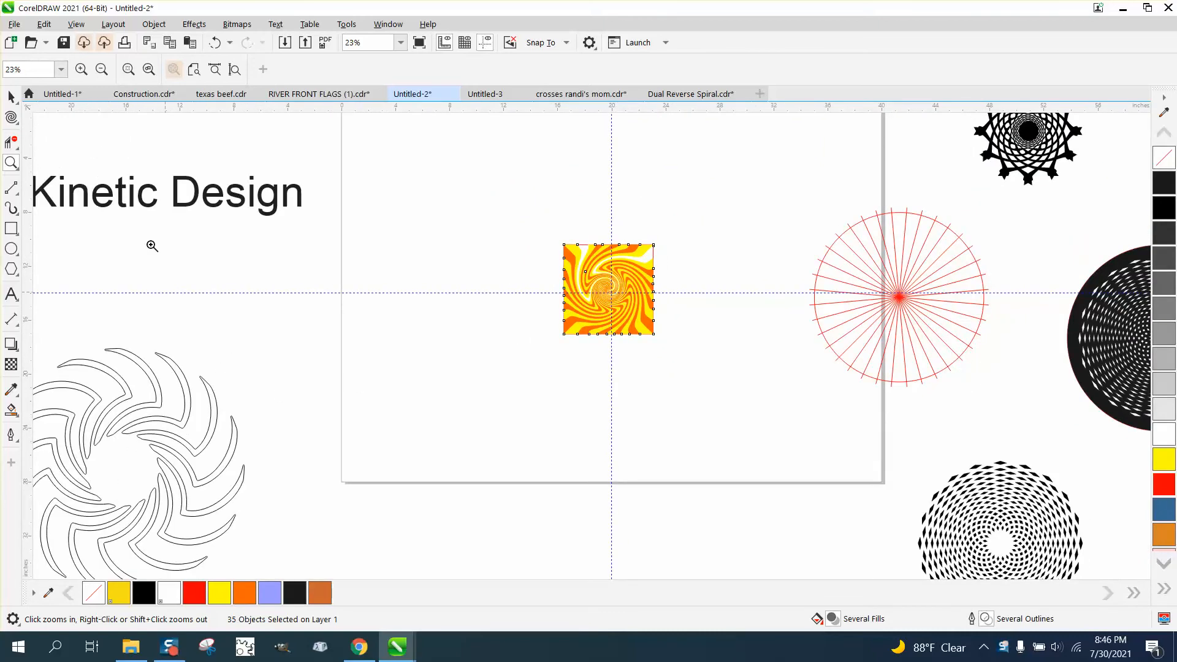
# Delete the yellow and orange swirl square from the middle of the page.
pyautogui.scroll(-1, 207, 408)
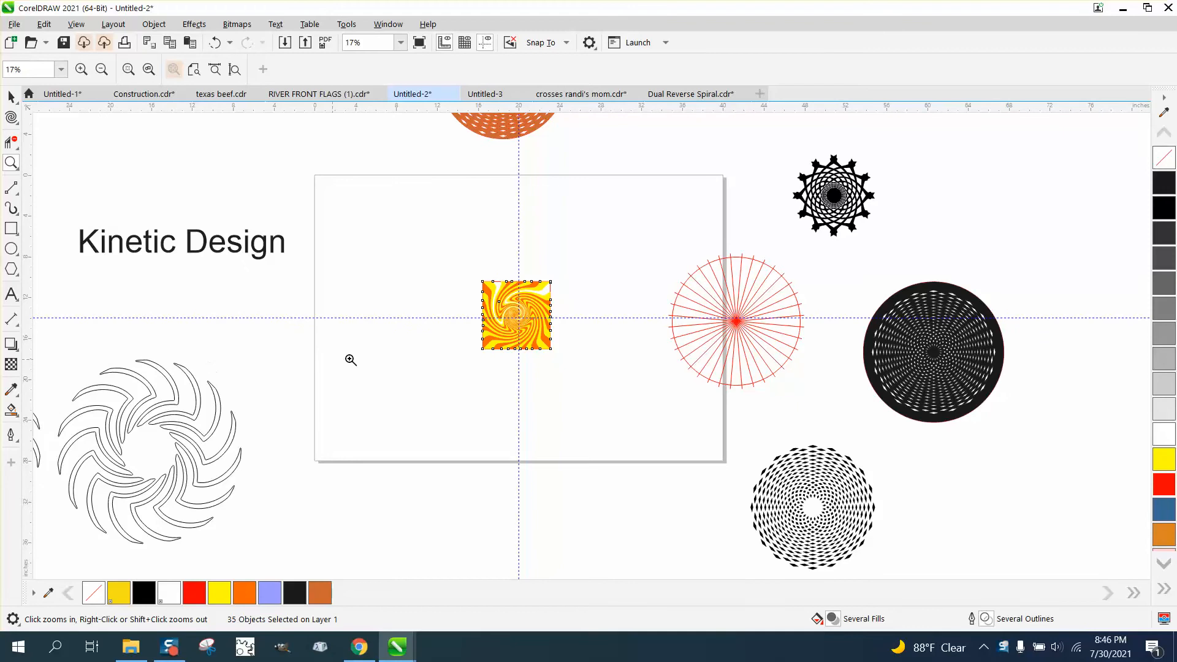
pyautogui.click(10, 98)
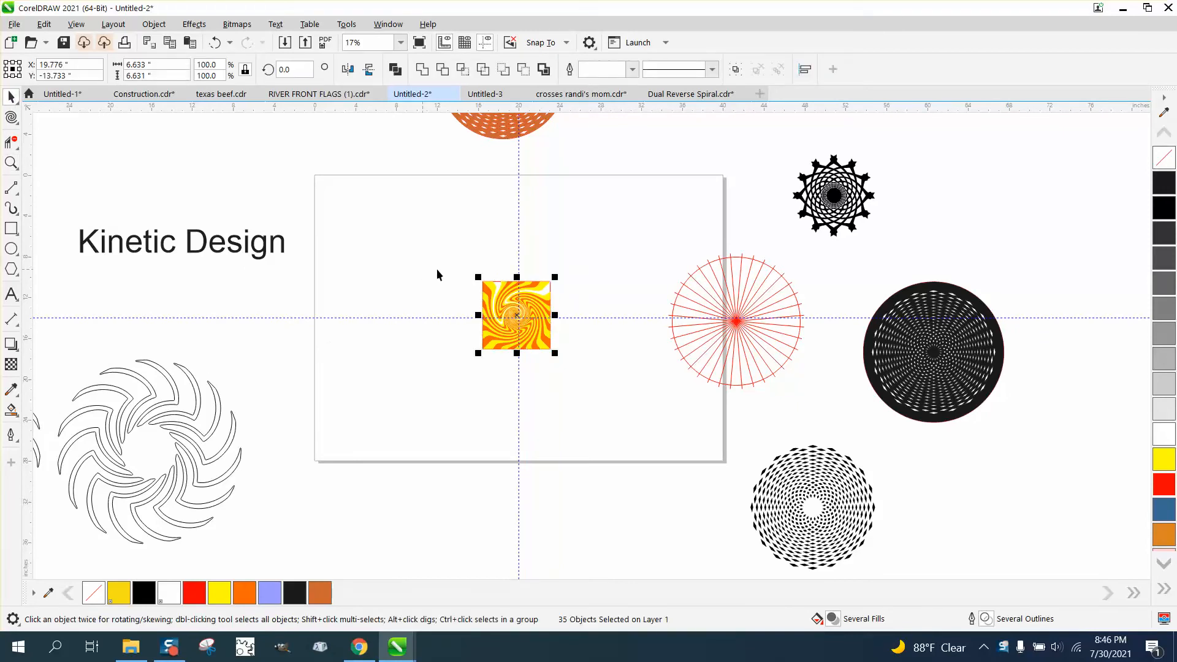
pyautogui.moveTo(436, 269); pyautogui.dragTo(586, 351)
pyautogui.press('Delete')
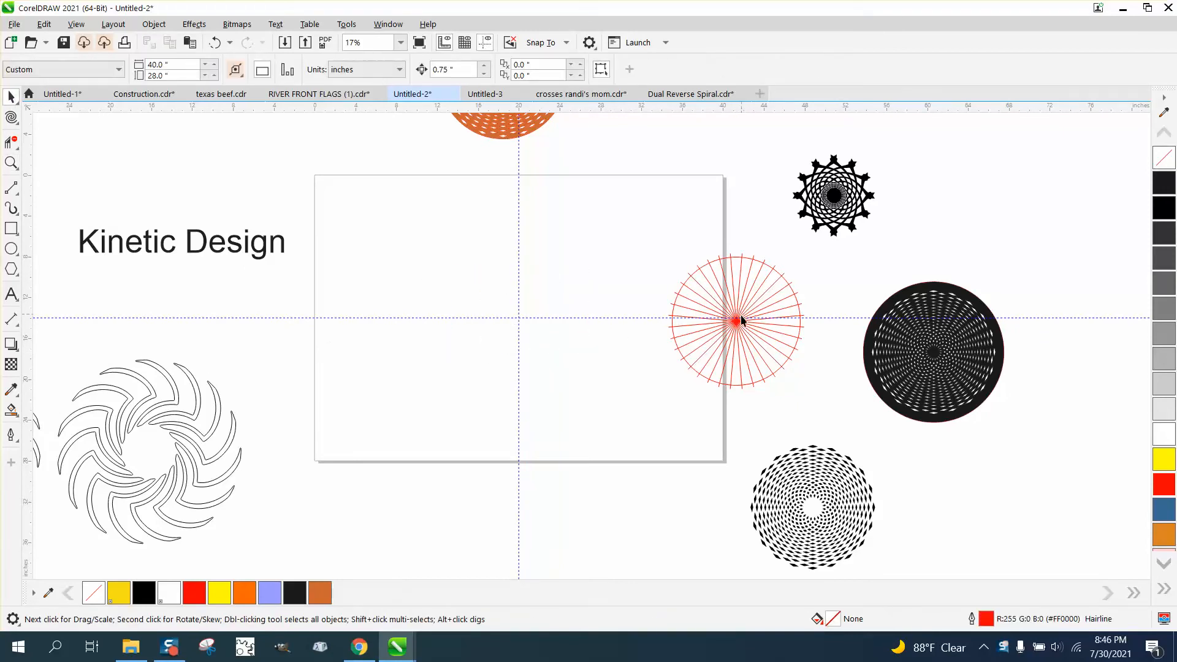
# Centre the red spoked-circle group on the page.
pyautogui.click(741, 318)
pyautogui.press('p')
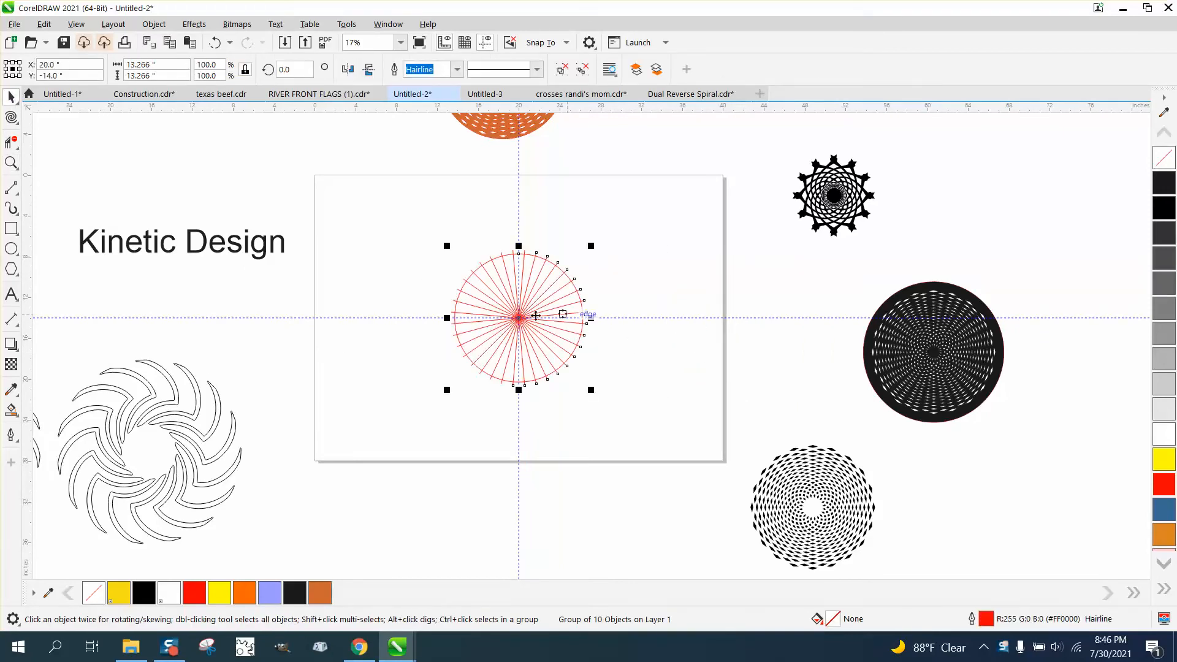
# Smart-fill every other wedge around the spoked circle with orange-brown and no outline.
pyautogui.click(12, 163)
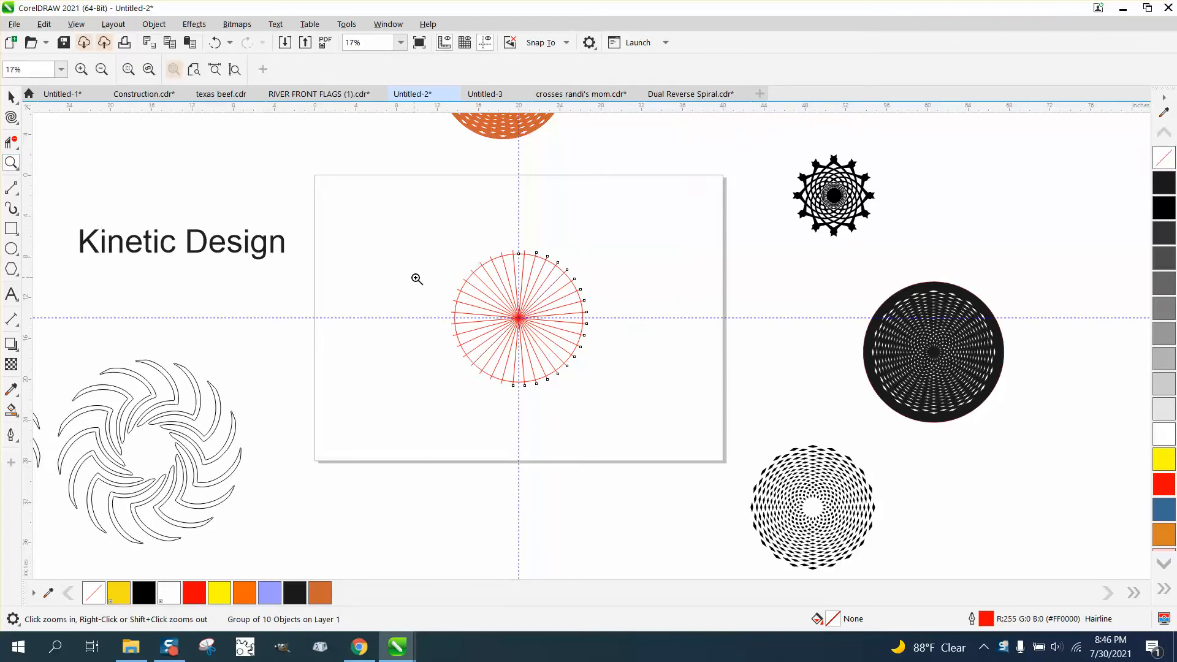
pyautogui.moveTo(592, 377); pyautogui.dragTo(703, 425)
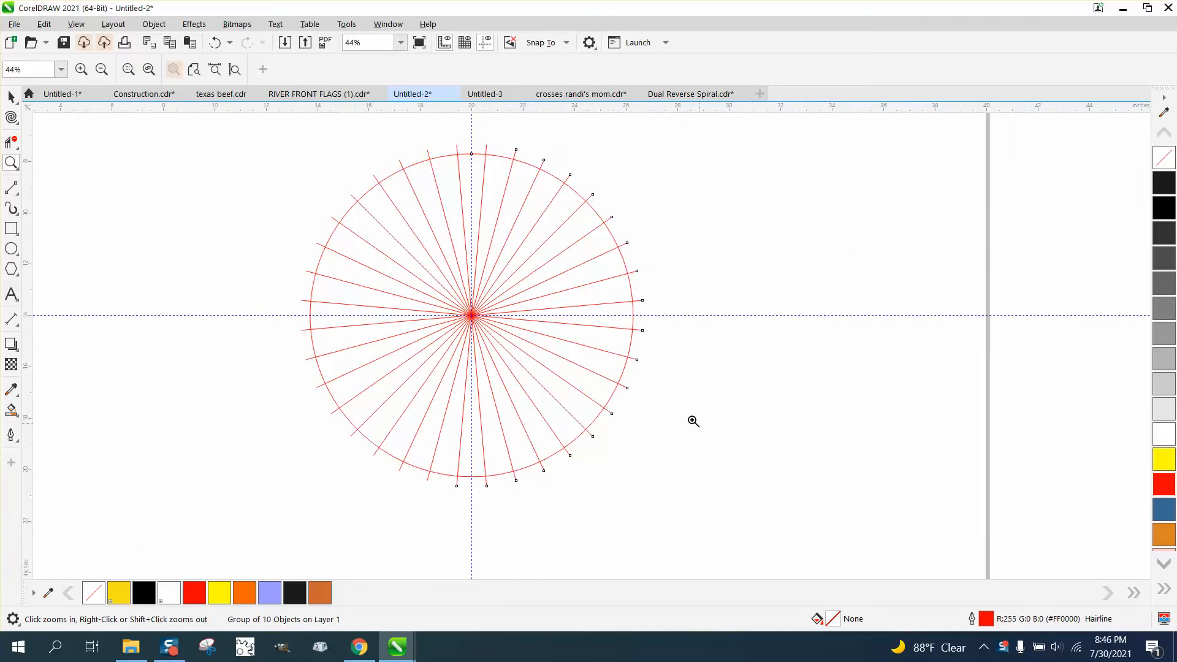
pyautogui.click(11, 410)
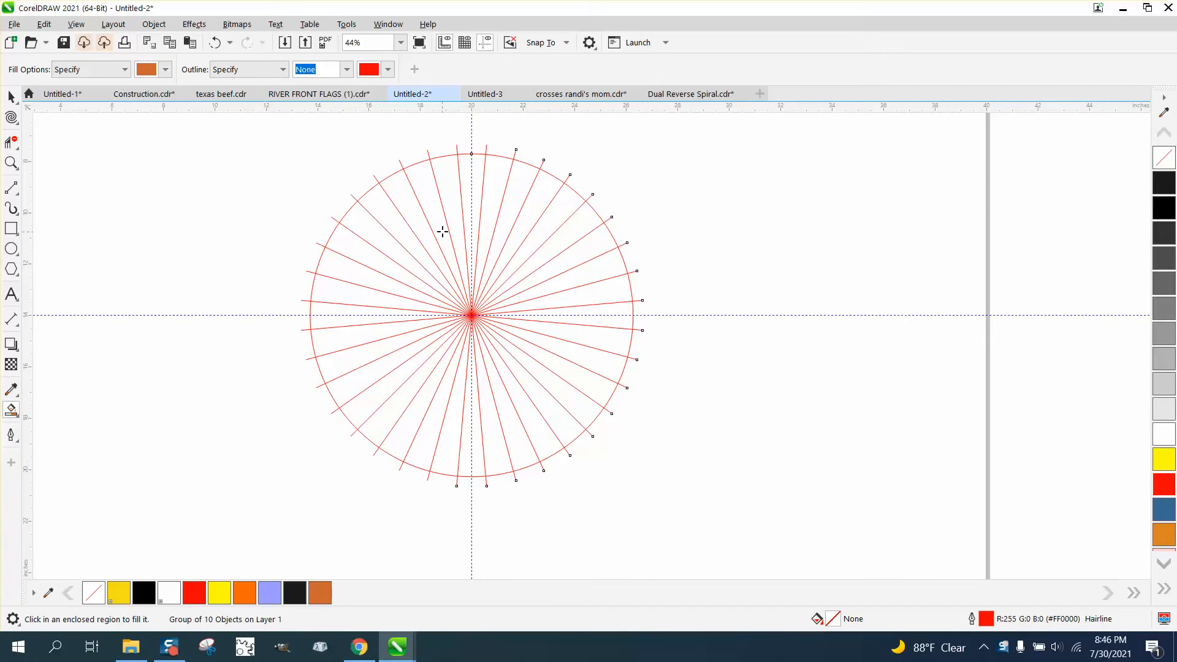
pyautogui.click(454, 175)
pyautogui.click(404, 193)
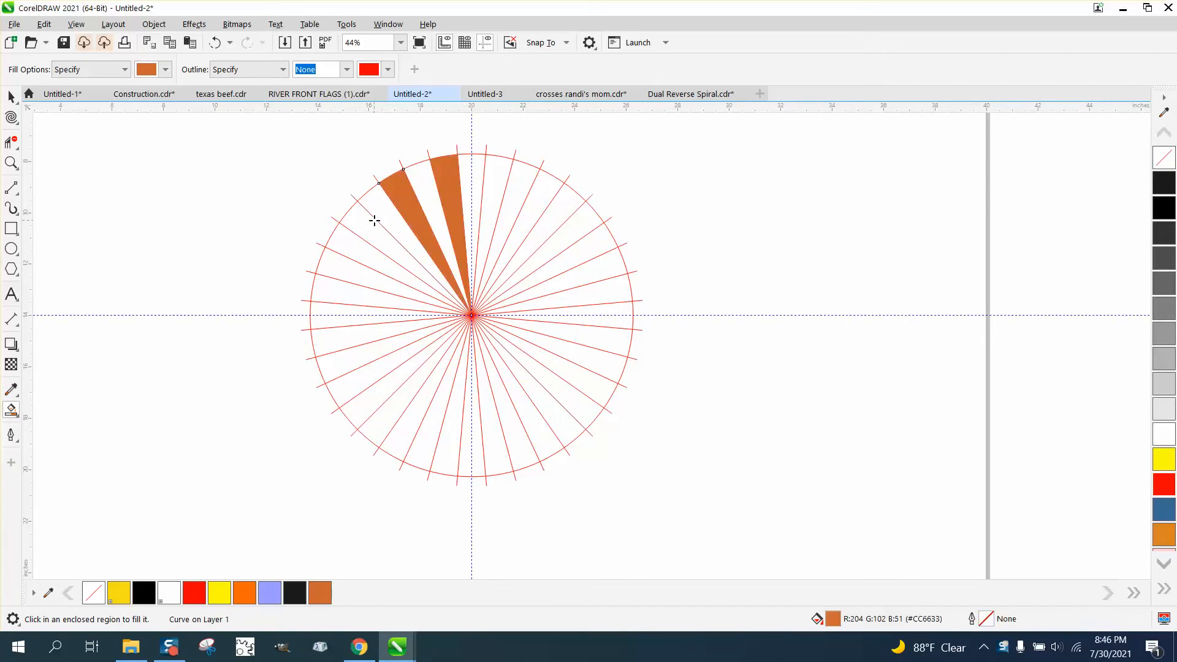
pyautogui.click(368, 227)
pyautogui.click(345, 274)
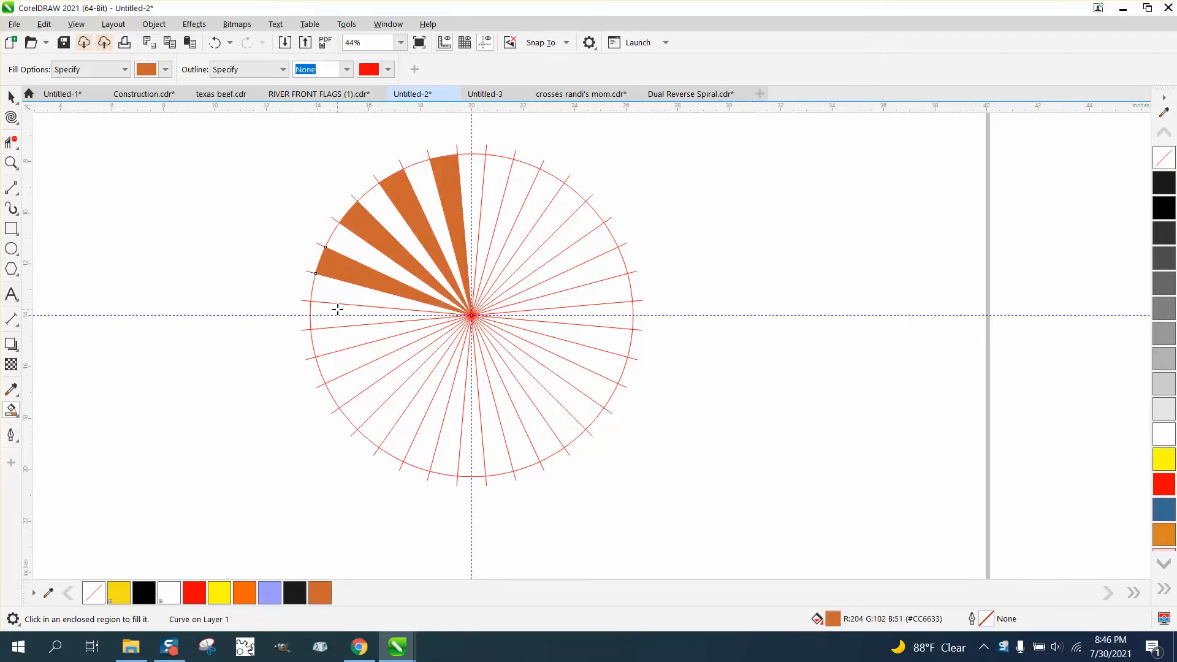
pyautogui.click(337, 310)
pyautogui.click(351, 368)
pyautogui.click(389, 390)
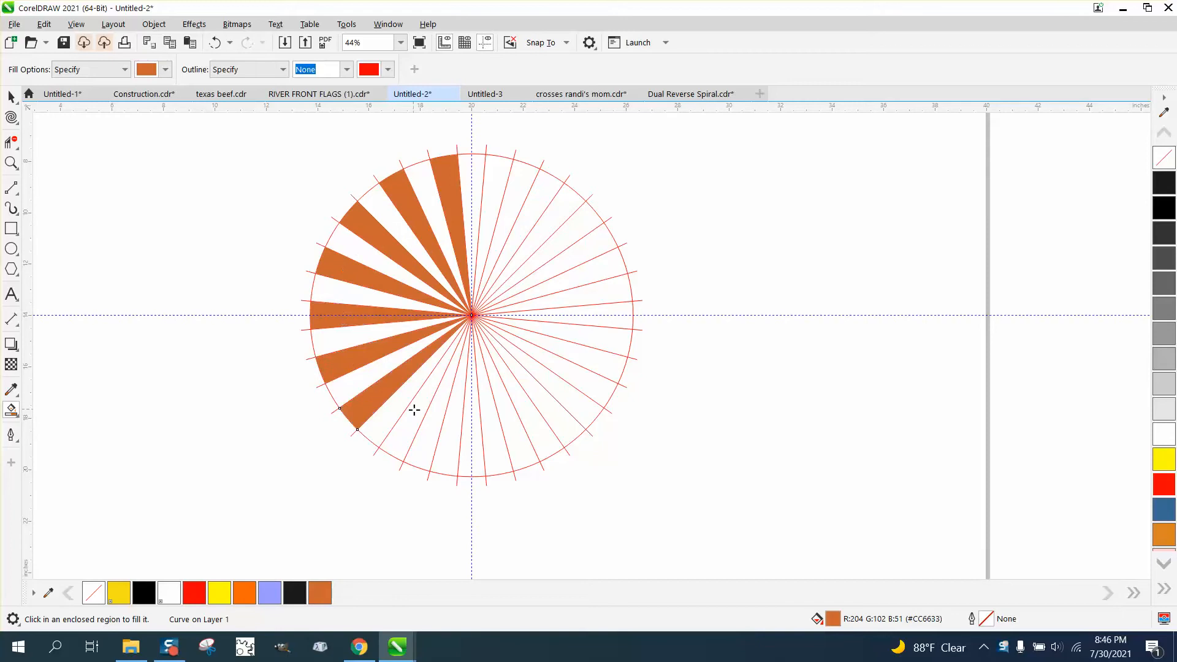
pyautogui.click(414, 408)
pyautogui.click(451, 420)
pyautogui.click(496, 429)
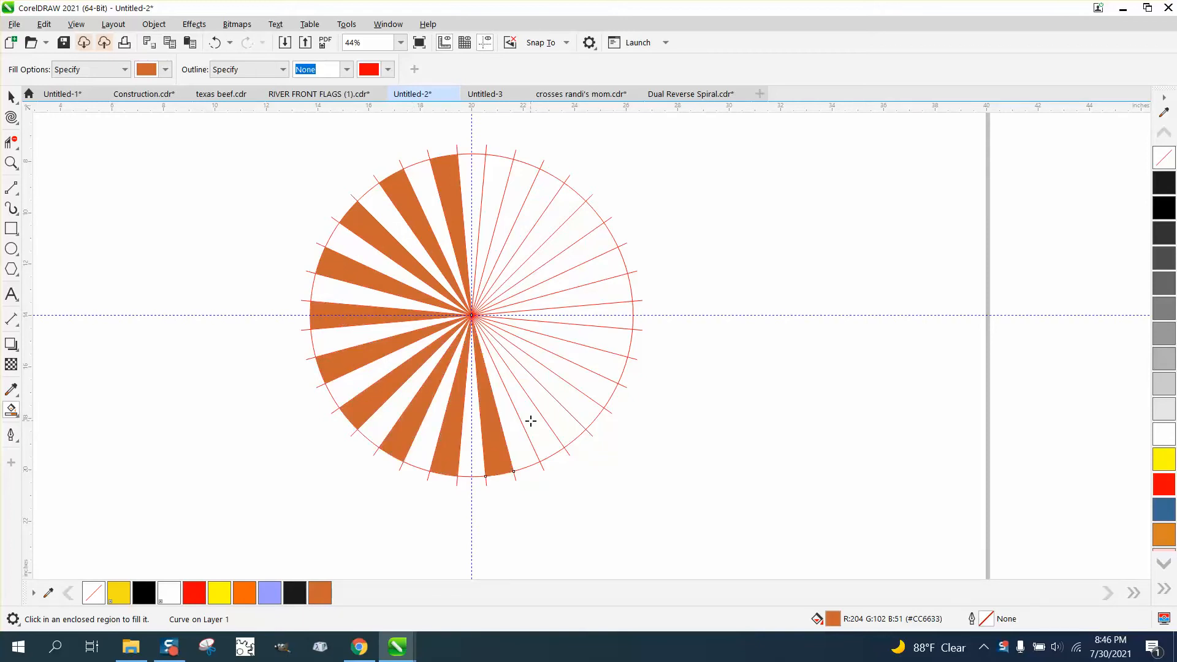
pyautogui.click(553, 410)
pyautogui.click(570, 399)
pyautogui.click(598, 334)
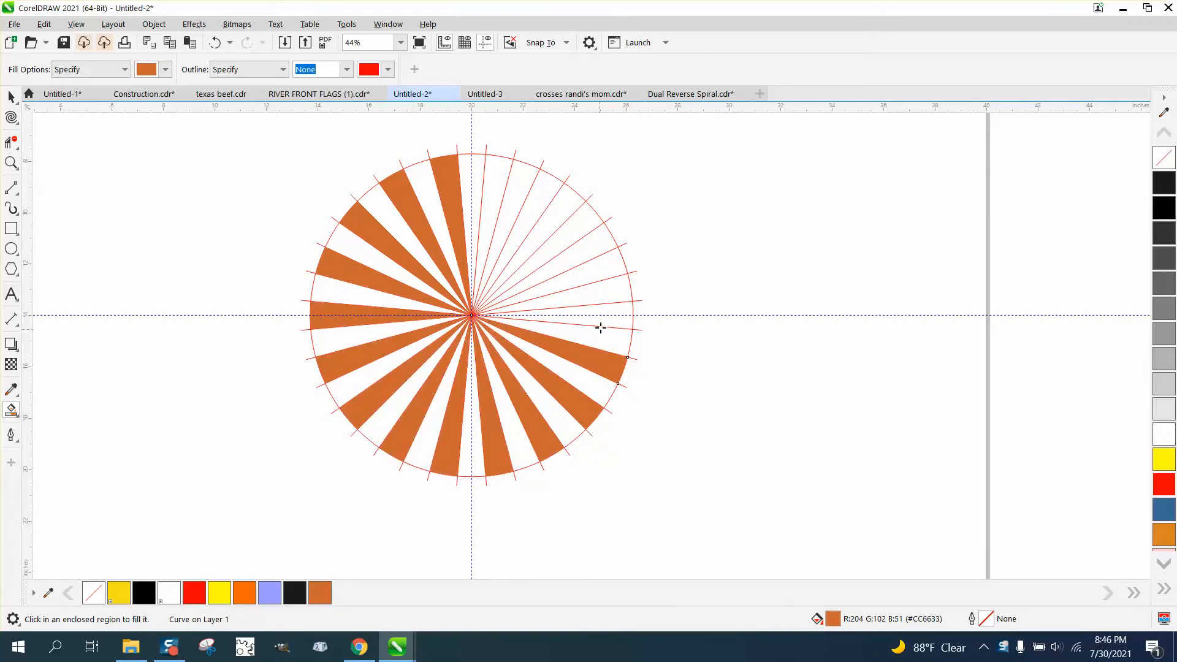
pyautogui.click(601, 319)
pyautogui.click(597, 277)
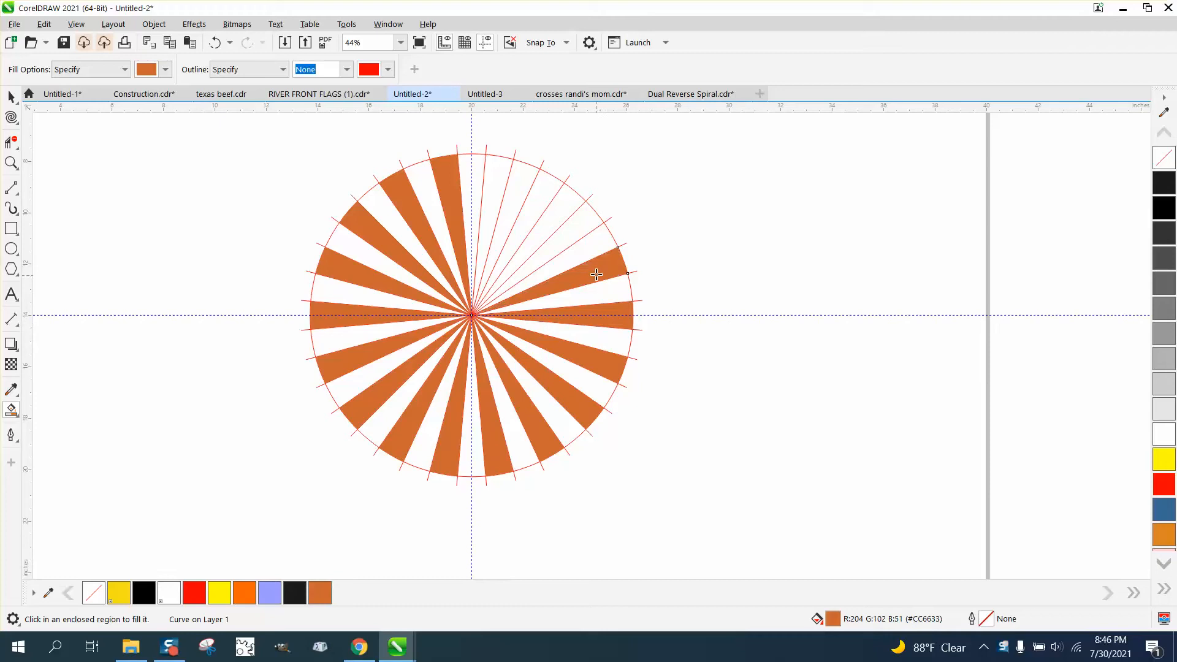
pyautogui.click(568, 235)
pyautogui.click(525, 202)
pyautogui.click(484, 186)
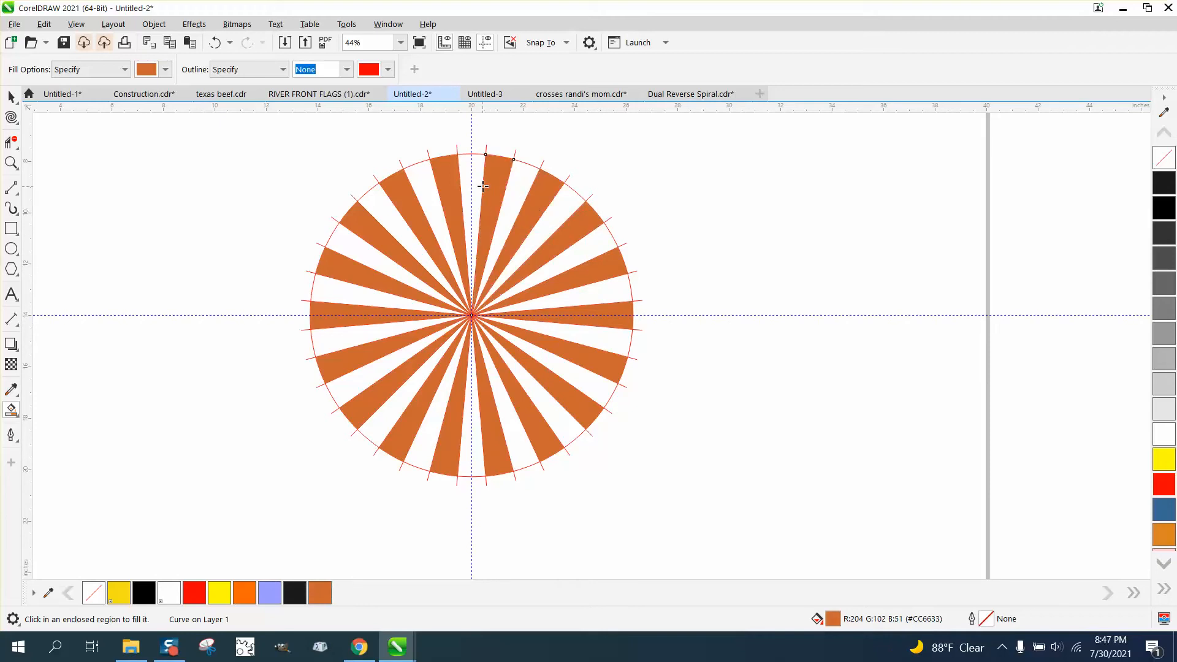
# Move the red spoked-circle group off to the right of the filled wedges and group the orange-brown wedges.
pyautogui.click(11, 97)
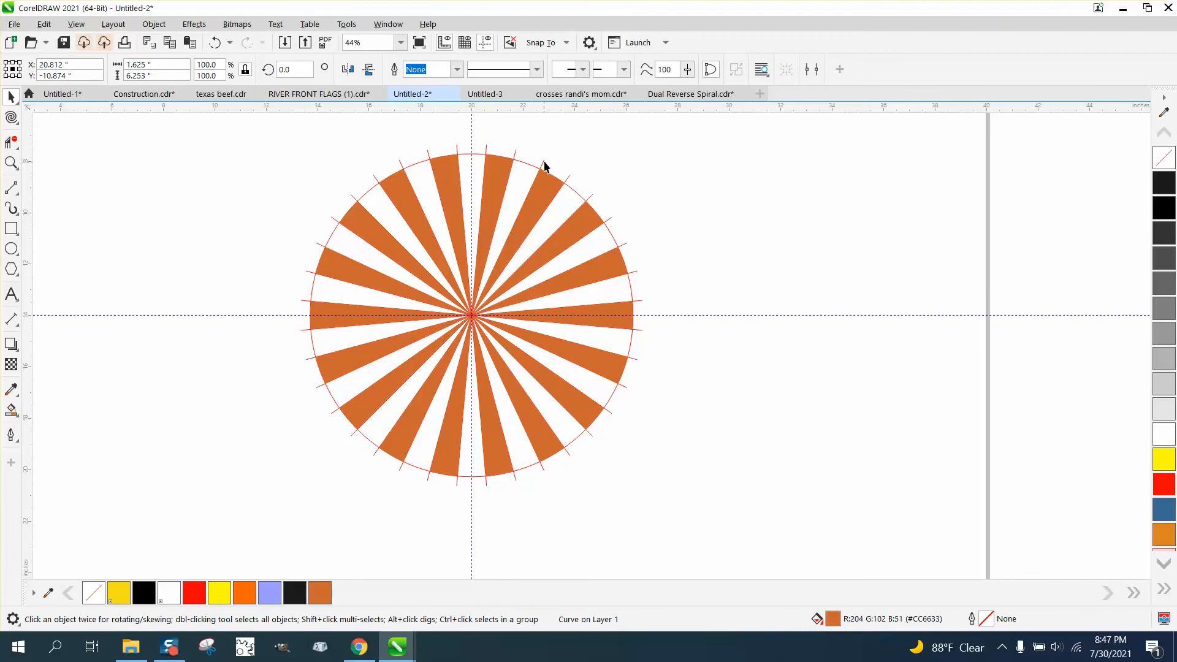
pyautogui.moveTo(544, 165); pyautogui.dragTo(1023, 203)
pyautogui.moveTo(299, 140); pyautogui.dragTo(316, 215)
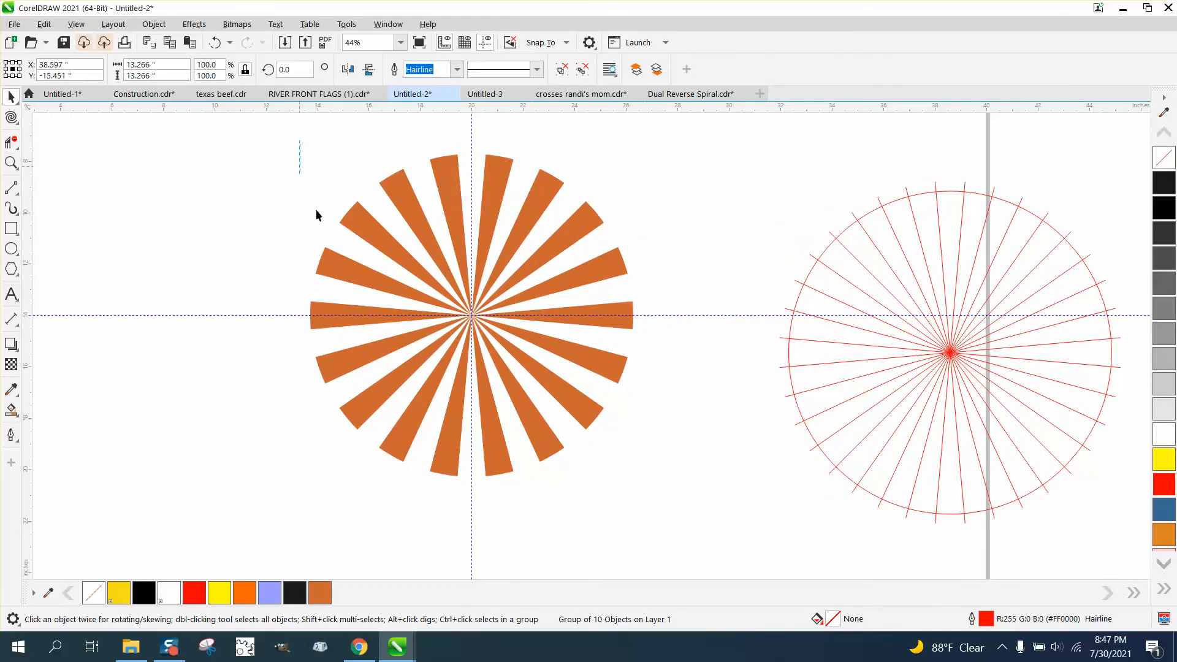
pyautogui.moveTo(753, 527); pyautogui.dragTo(753, 527)
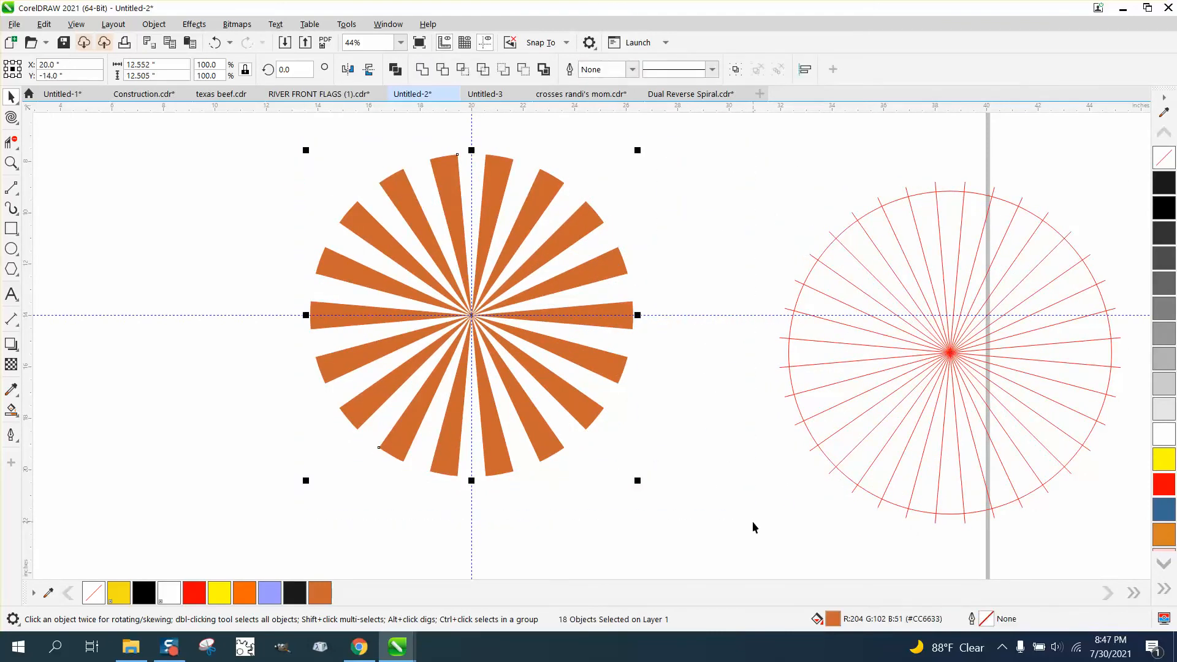
pyautogui.hotkey('ctrl', 'g')
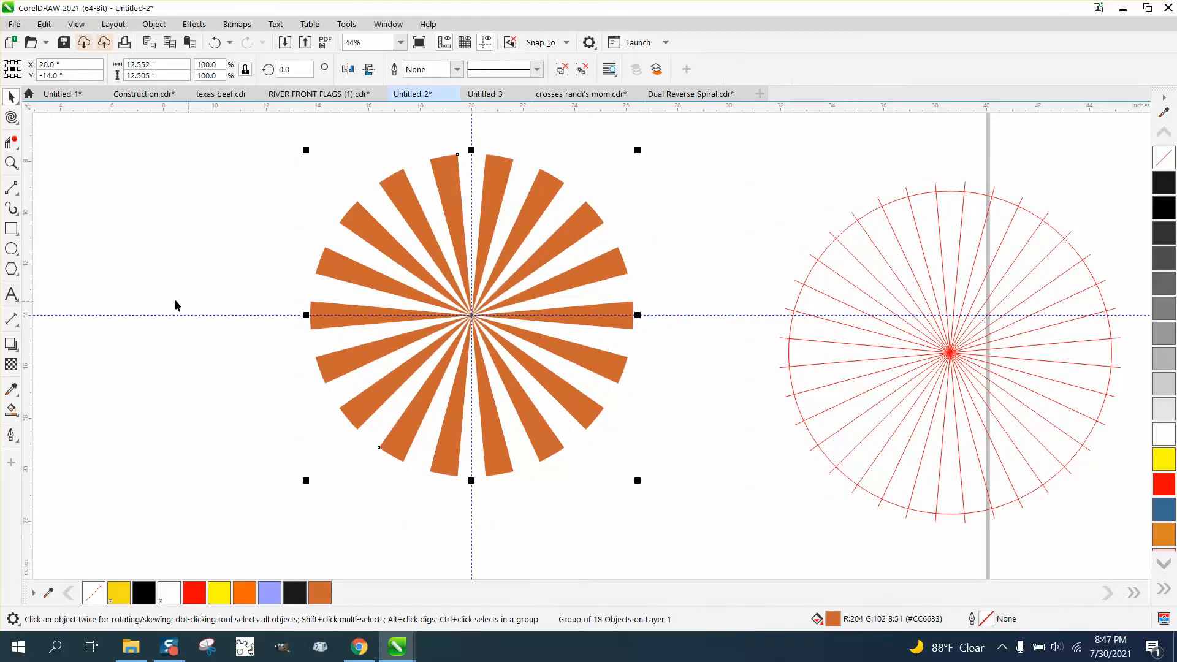
# Draw a square about 7.84 inches wide and centre it on the page over the wedges.
pyautogui.click(11, 227)
pyautogui.moveTo(194, 194); pyautogui.dragTo(210, 398)
pyautogui.press('p')
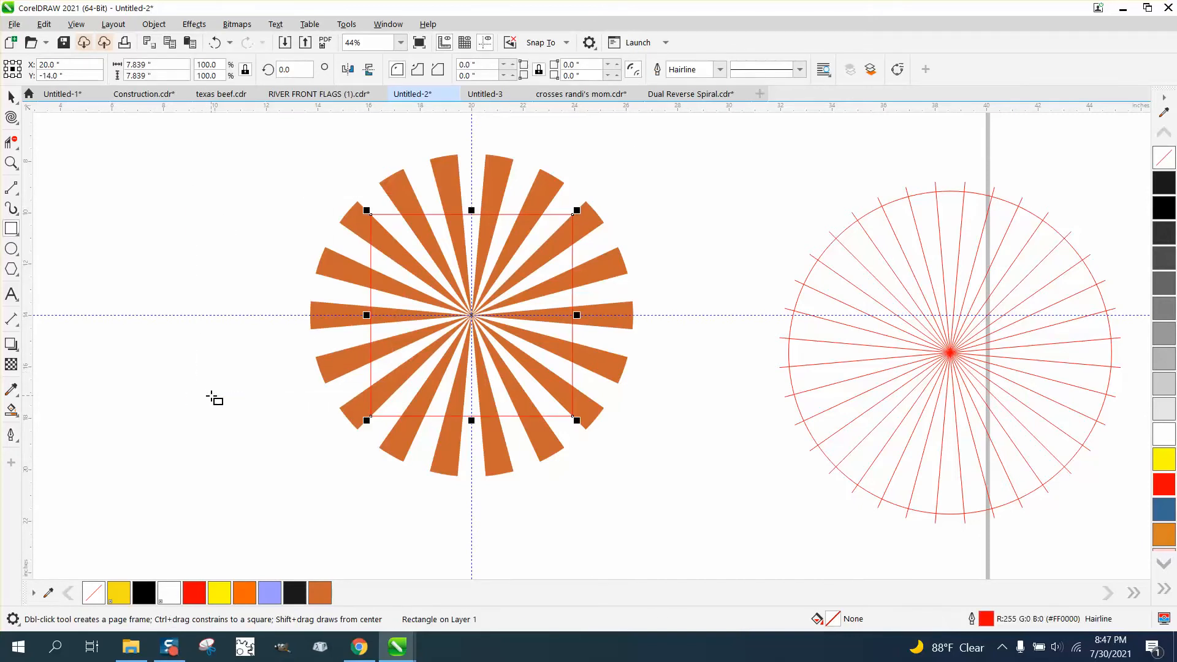
# Cut the wedge group out of the square using Front Minus Back.
pyautogui.click(11, 97)
pyautogui.moveTo(304, 131); pyautogui.dragTo(715, 547)
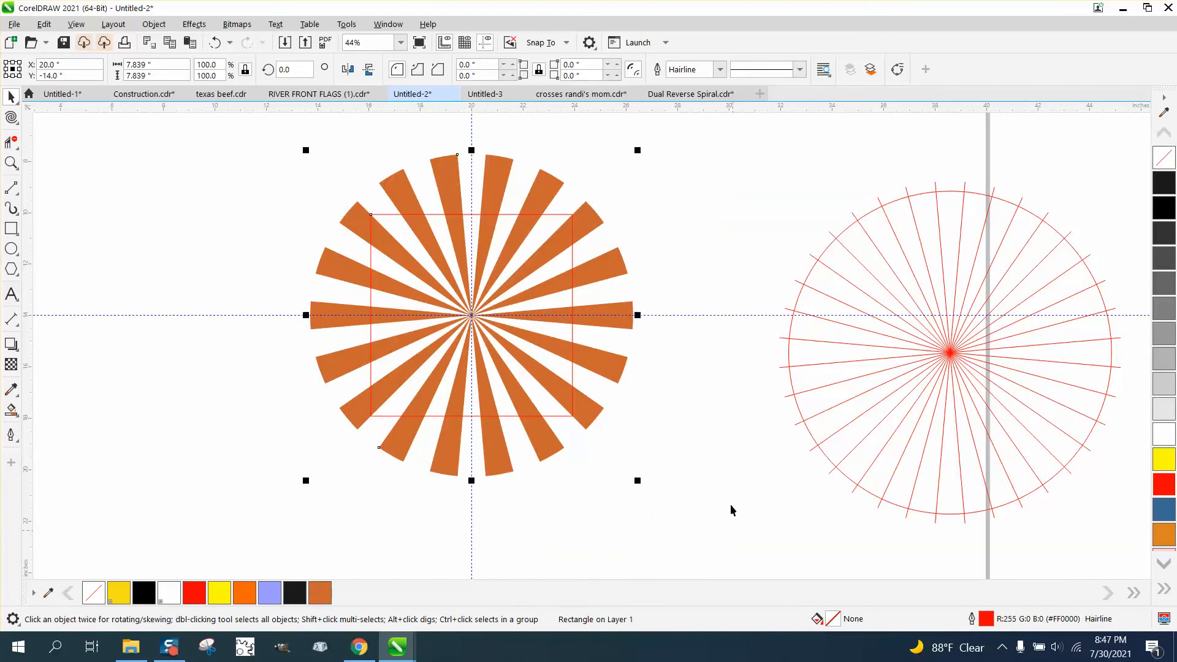
pyautogui.click(528, 73)
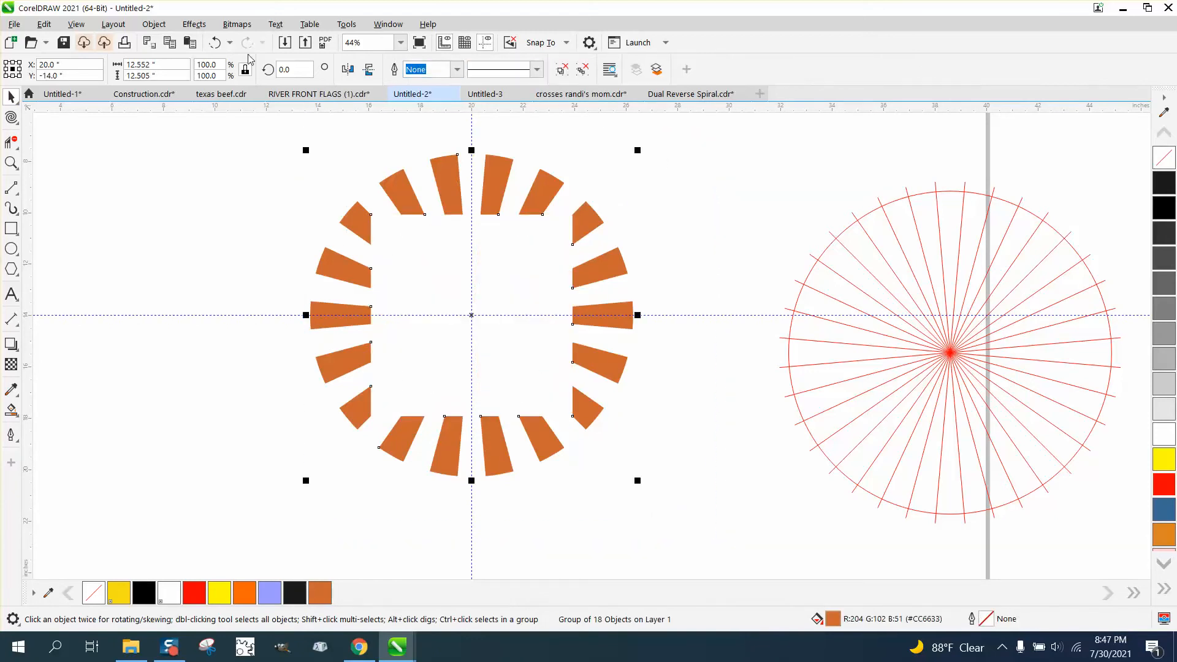
pyautogui.click(215, 42)
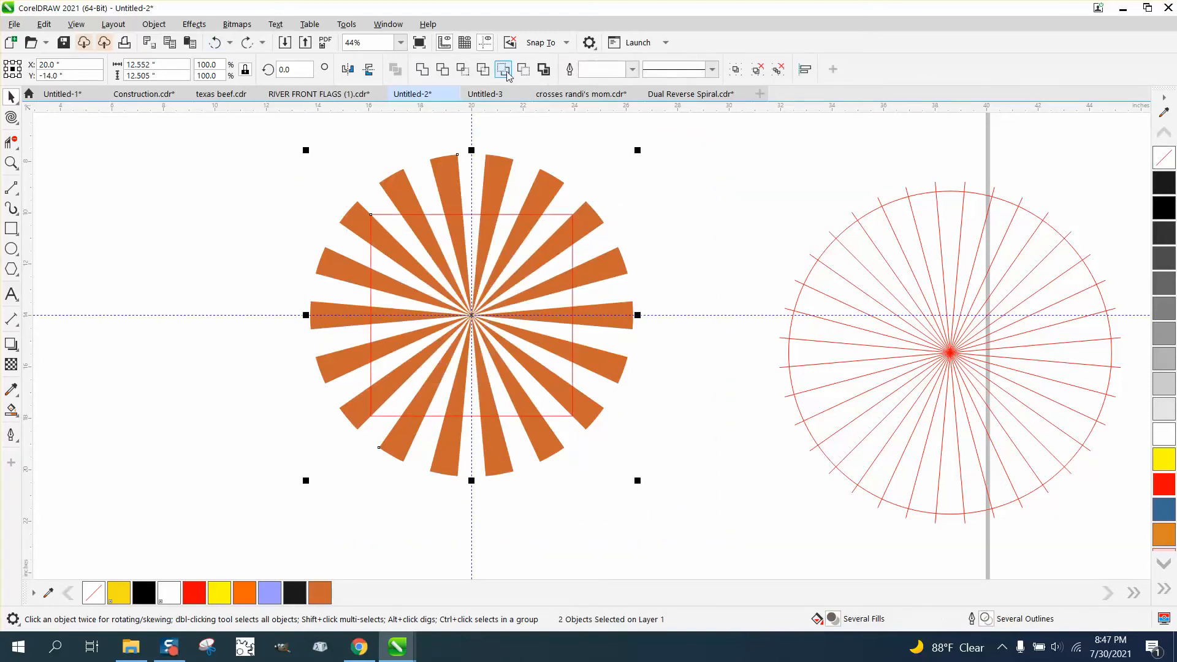
pyautogui.click(503, 69)
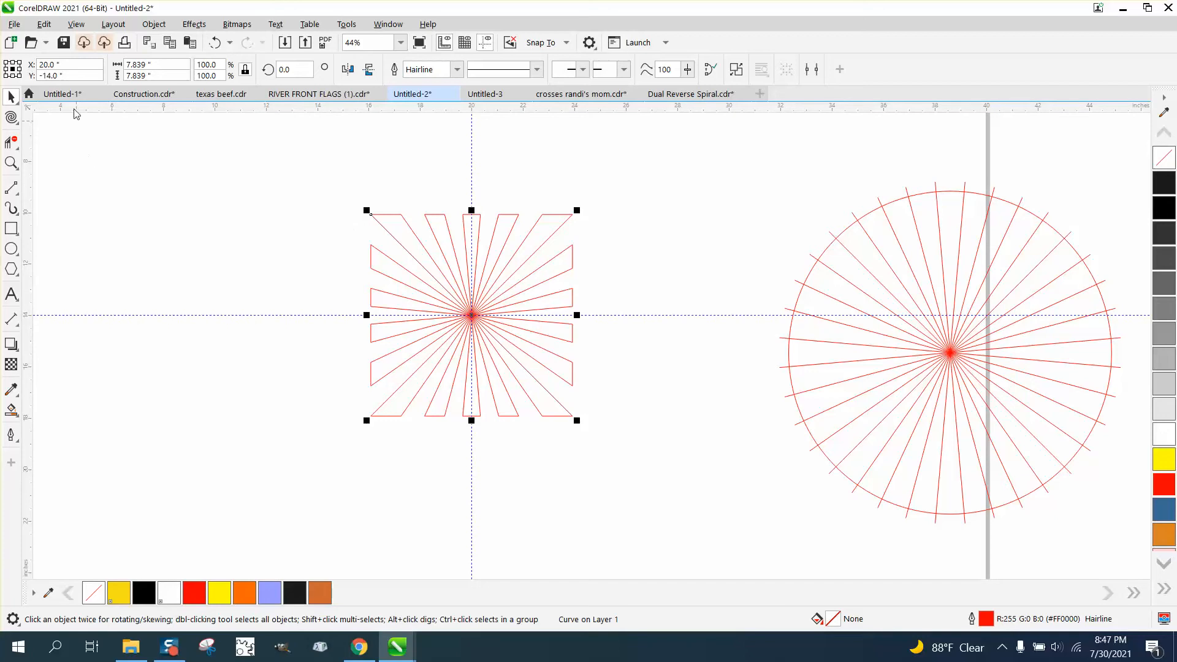
# Twirl the cut square around its centre using the Twirl tool with a 12-inch nib.
pyautogui.click(15, 120)
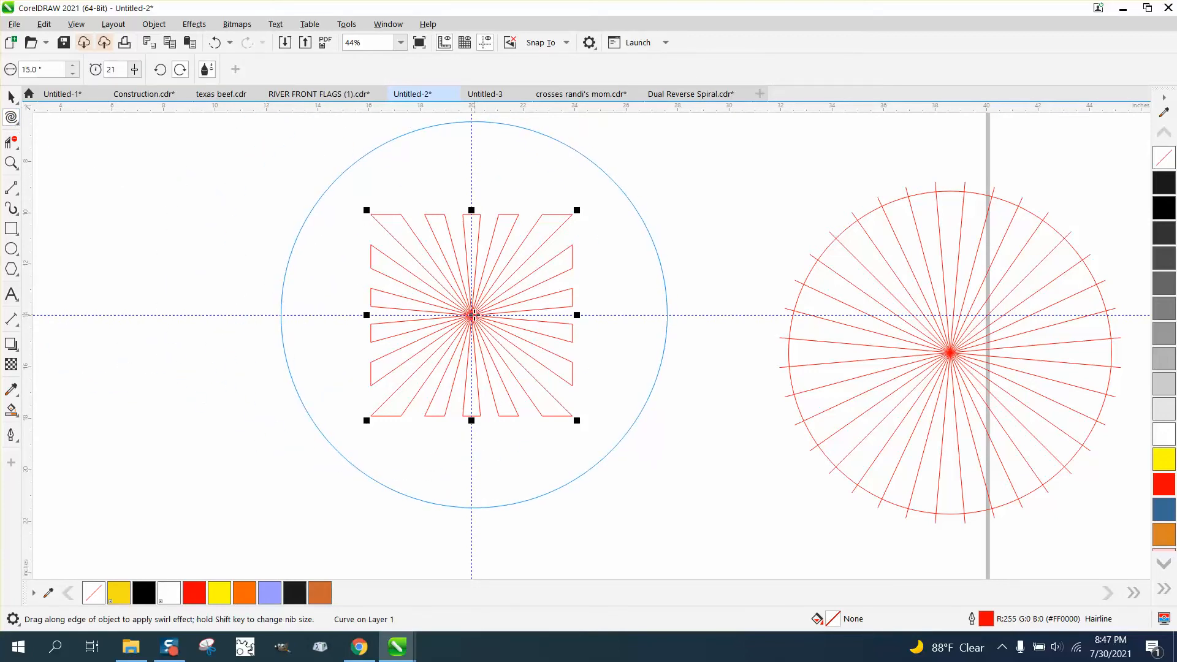
pyautogui.moveTo(51, 68); pyautogui.dragTo(2, 68)
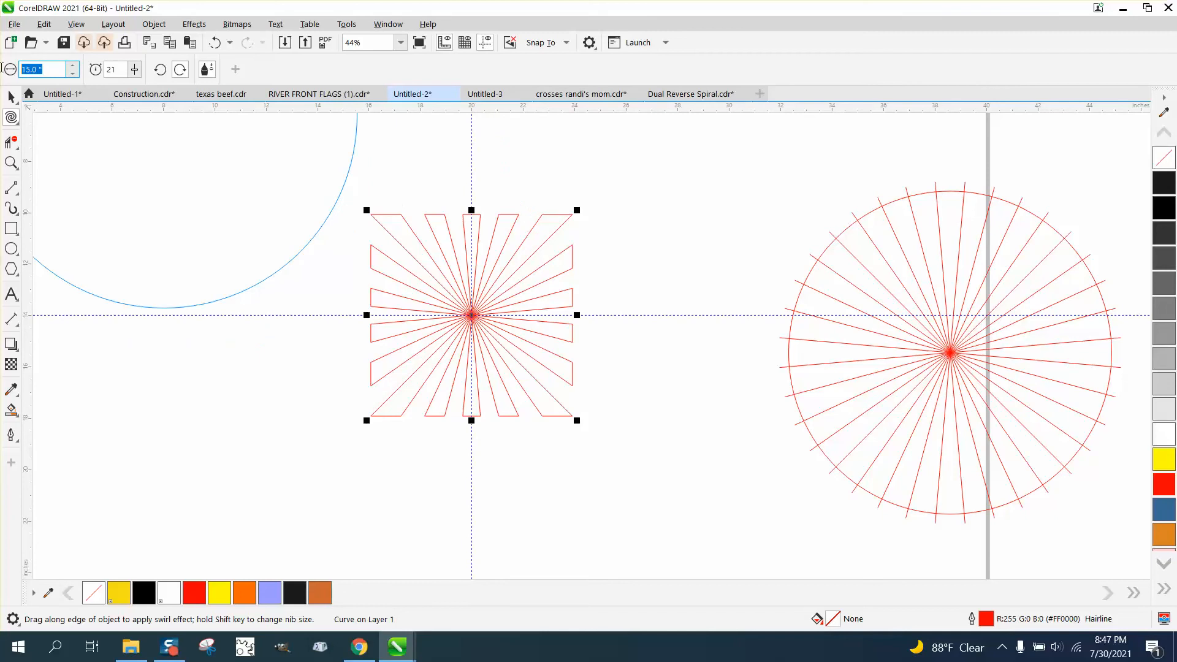
pyautogui.write('12')
pyautogui.press('Return')
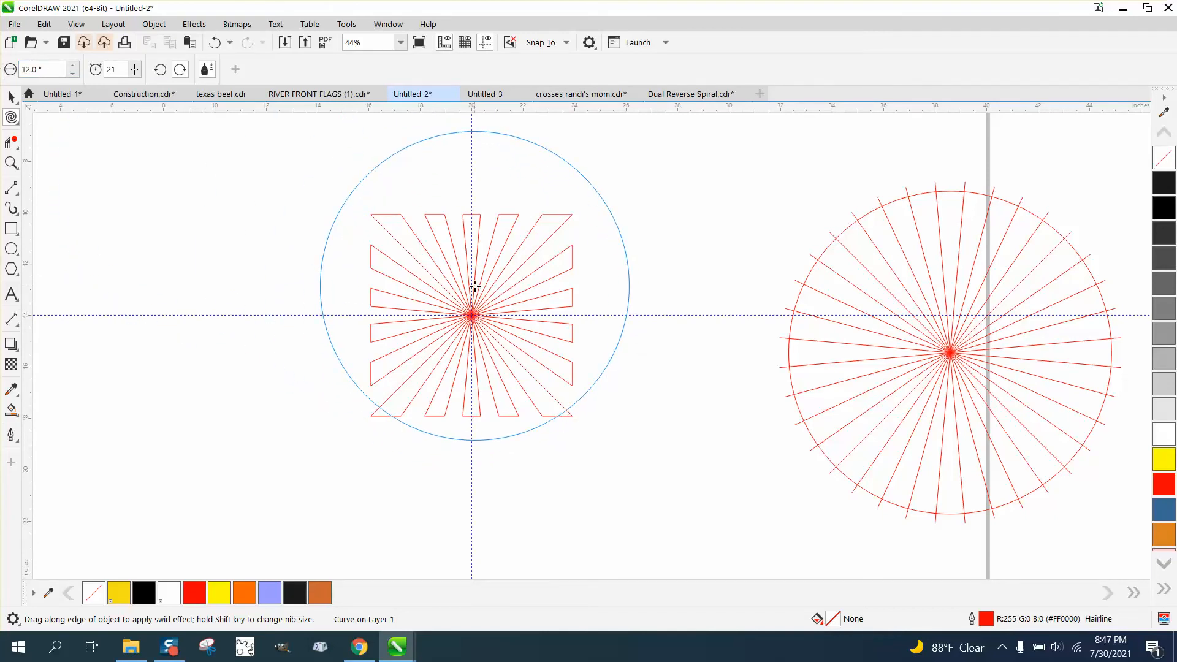
pyautogui.moveTo(472, 315); pyautogui.dragTo(472, 314)
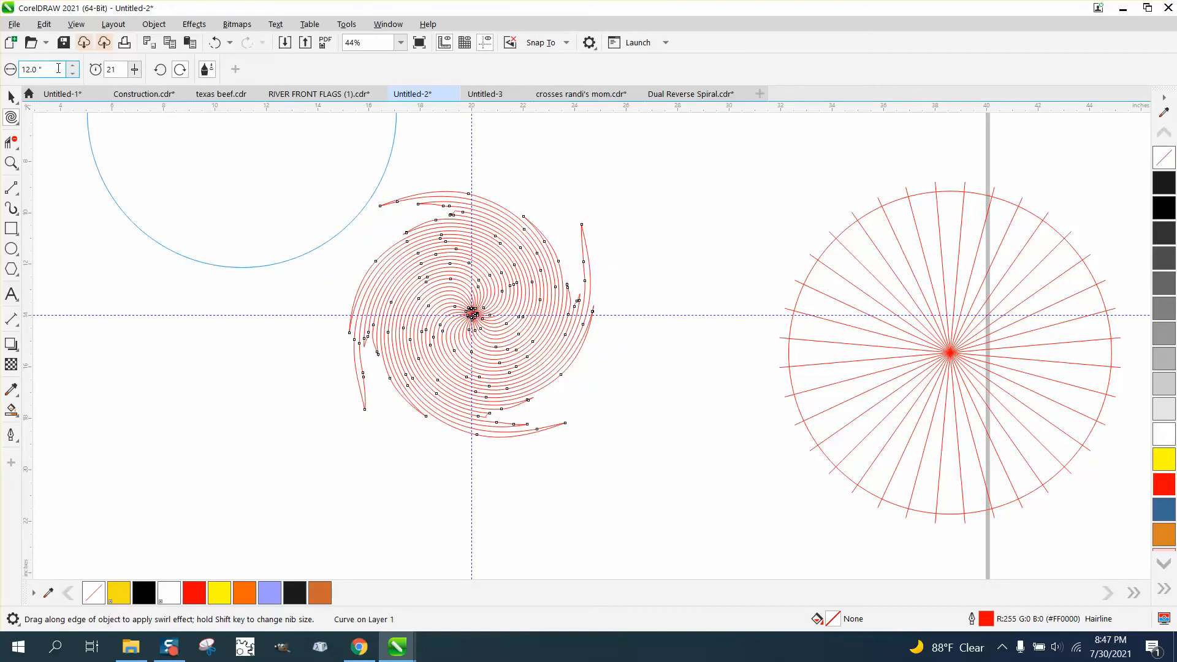
# Set the twirl nib to 4 inches and its direction to counterclockwise, and twirl the centre of the swirl.
pyautogui.moveTo(42, 69); pyautogui.dragTo(3, 71)
pyautogui.write('4')
pyautogui.click(165, 74)
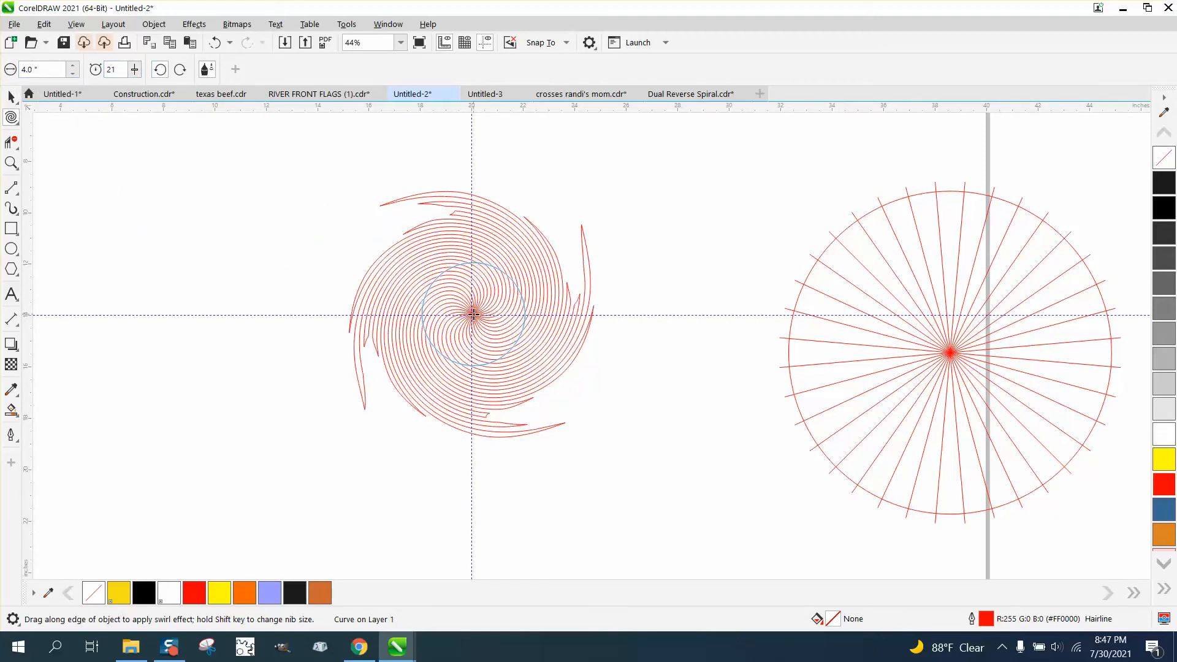
pyautogui.click(472, 313)
pyautogui.moveTo(472, 314); pyautogui.dragTo(473, 313)
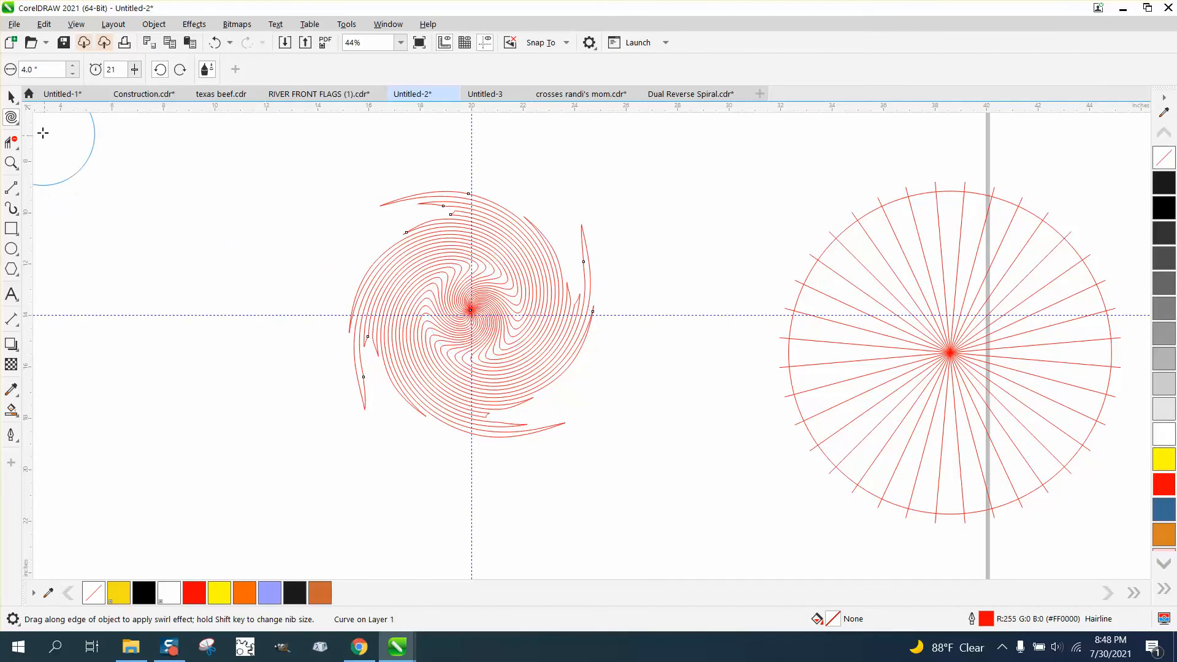
# Smart-fill the swirl arm that reaches the upper outer edge with orange-brown and no outline.
pyautogui.click(11, 96)
pyautogui.scroll(-1, 271, 271)
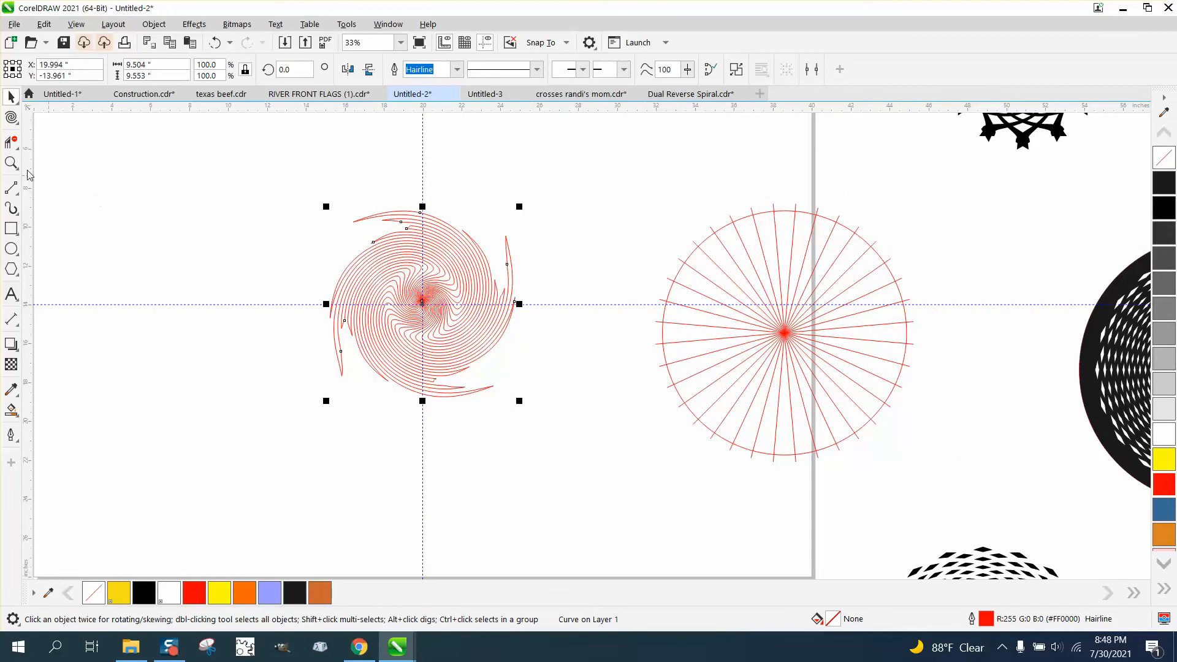
pyautogui.click(11, 163)
pyautogui.moveTo(331, 191); pyautogui.dragTo(557, 366)
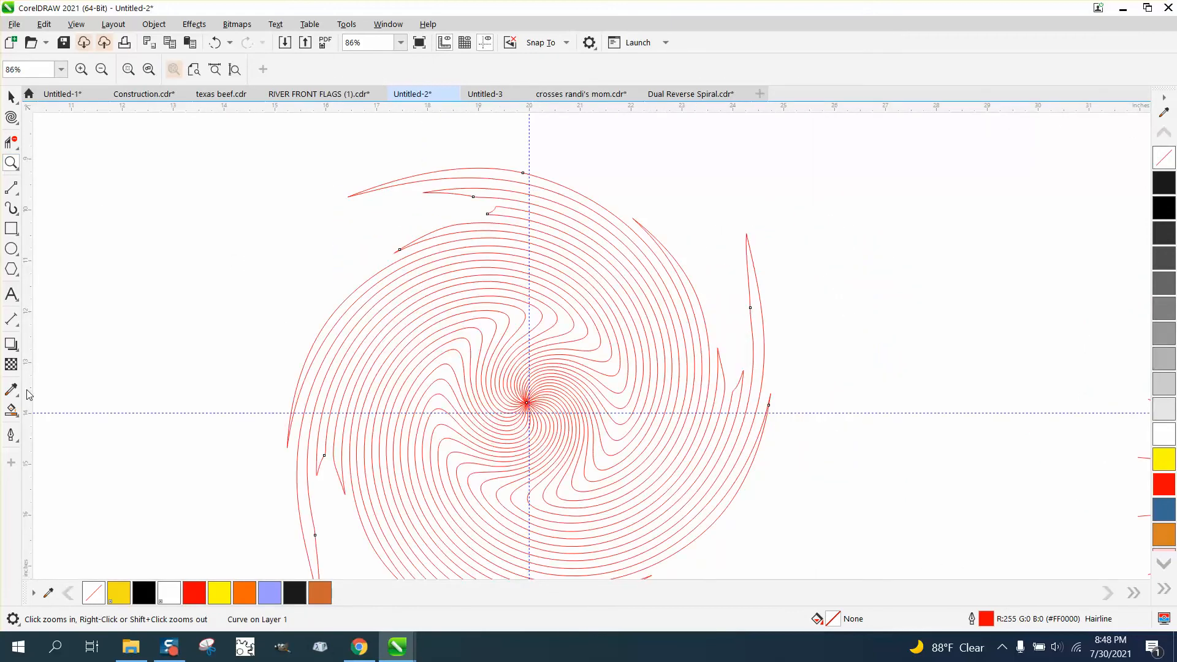
pyautogui.click(11, 410)
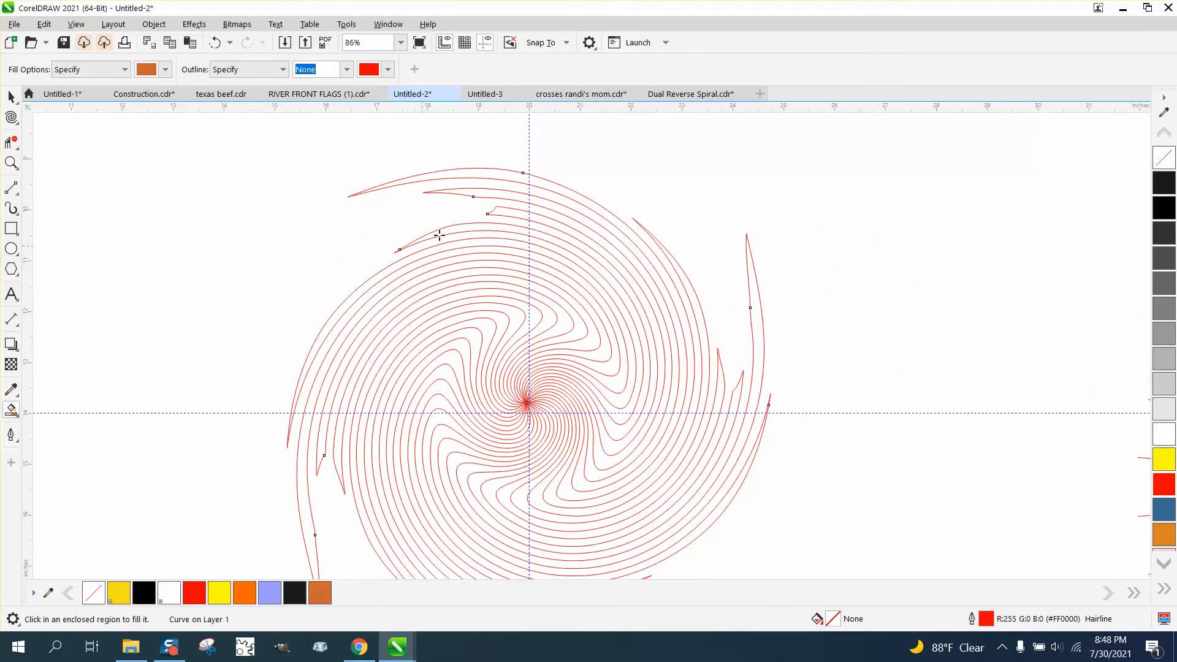
pyautogui.click(508, 175)
pyautogui.scroll(-3, 490, 175)
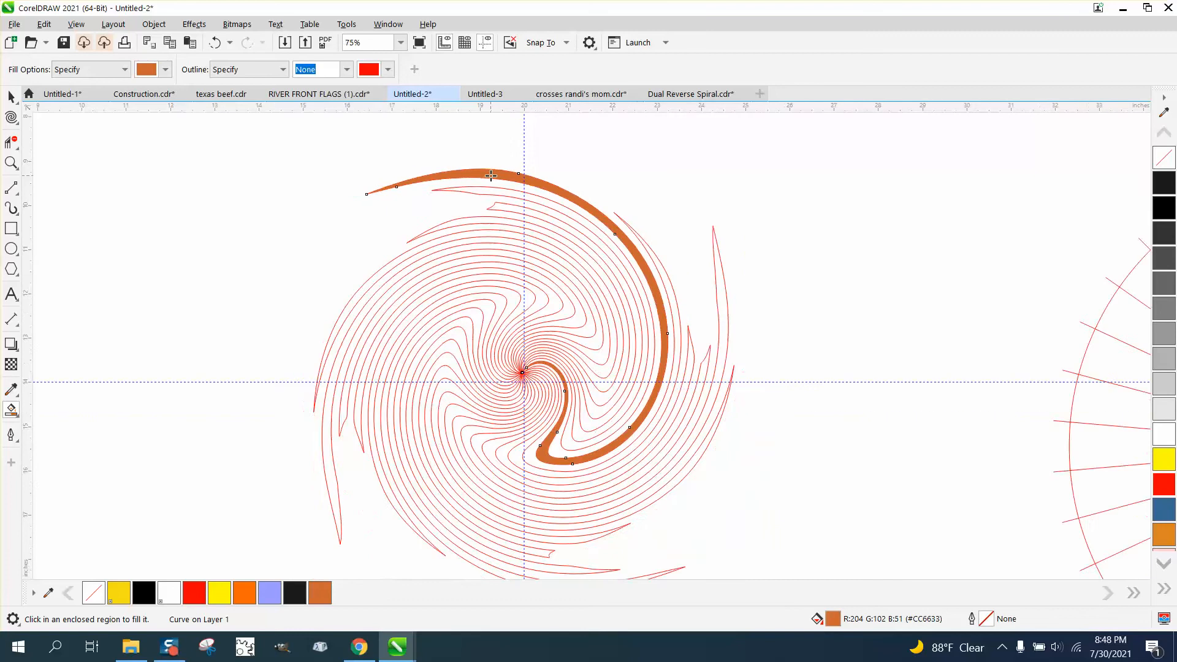
# Move the filled orange-brown arm to the left of the swirl and select the red swirl curve.
pyautogui.click(12, 97)
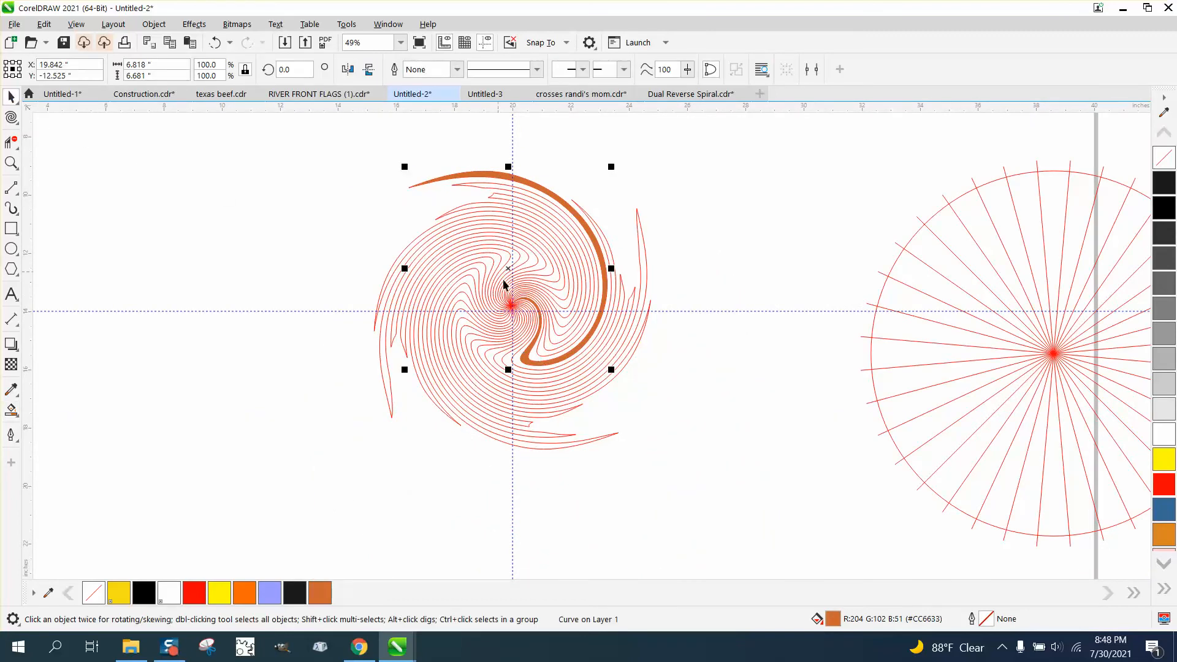
pyautogui.moveTo(609, 243); pyautogui.dragTo(291, 231)
pyautogui.moveTo(351, 156); pyautogui.dragTo(768, 518)
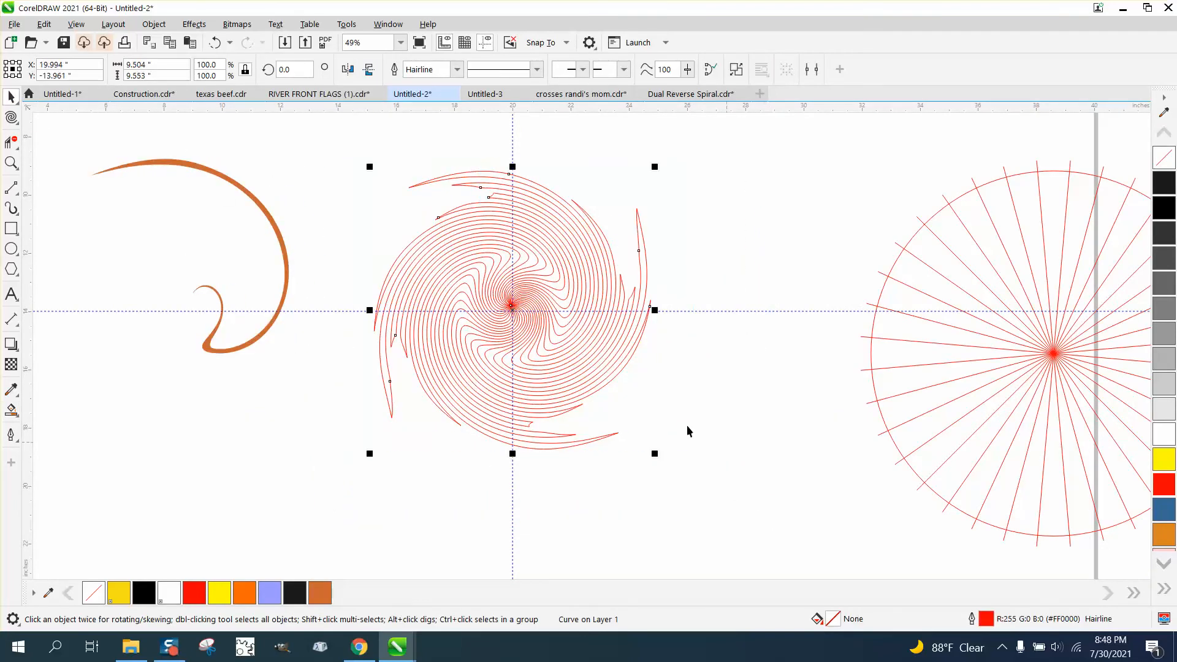
# Smart-fill a shorter inner arm of the red swirl with orange-brown and move it to the left of the swirl.
pyautogui.scroll(-1, 642, 404)
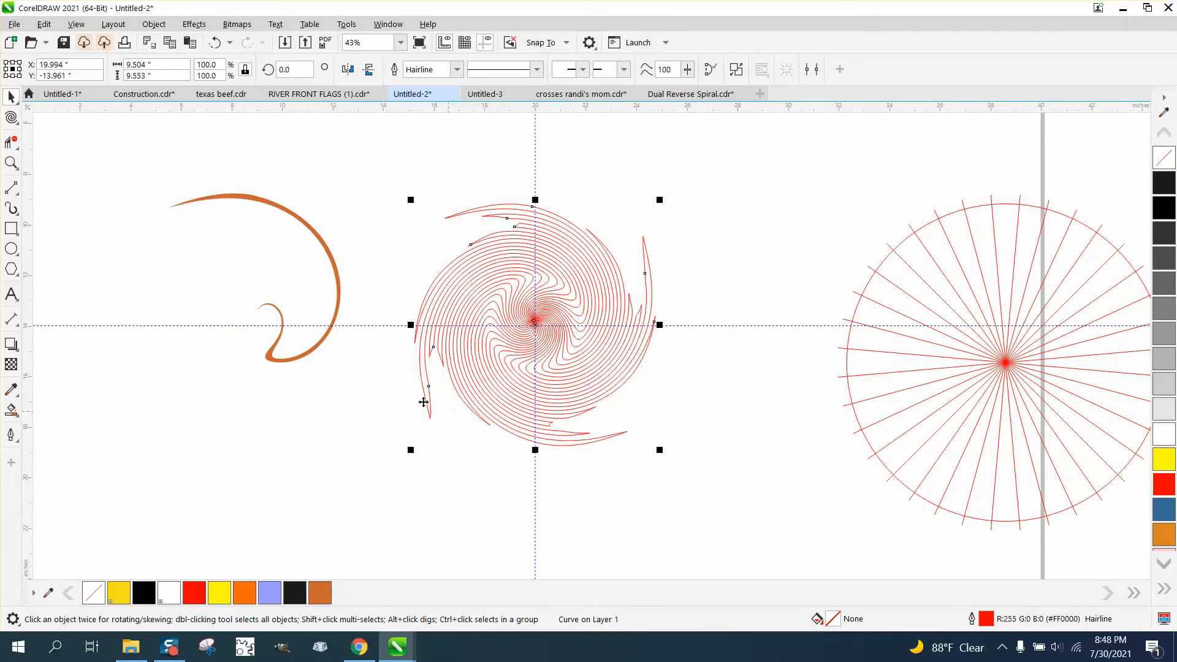
pyautogui.click(11, 410)
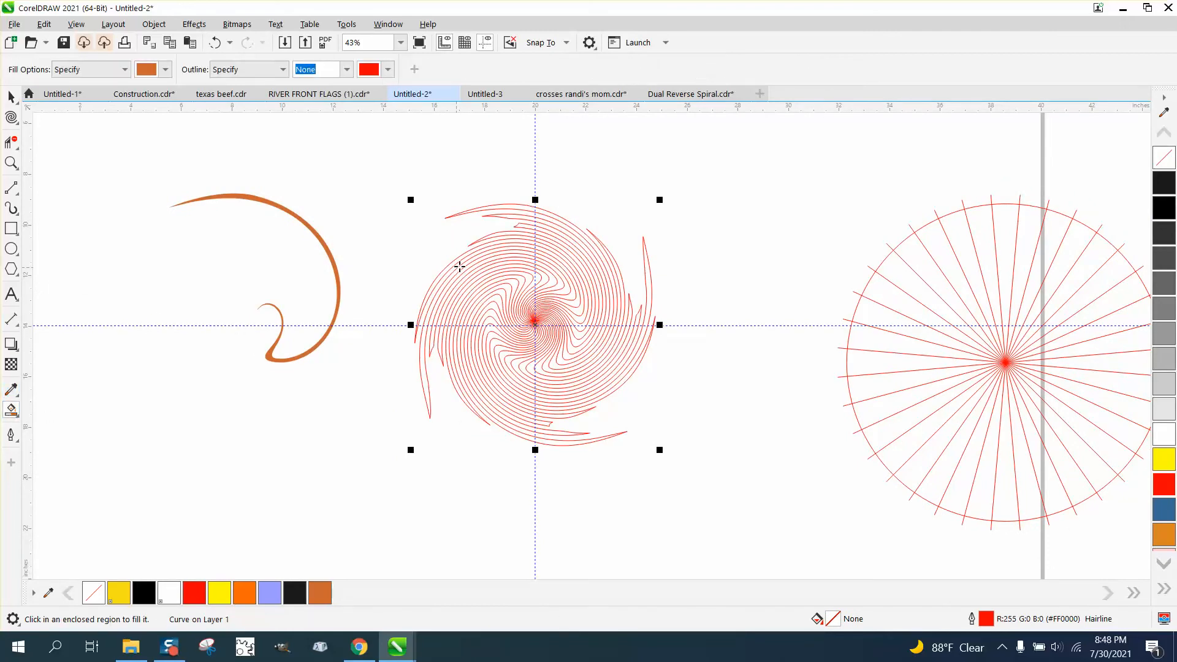
pyautogui.click(526, 224)
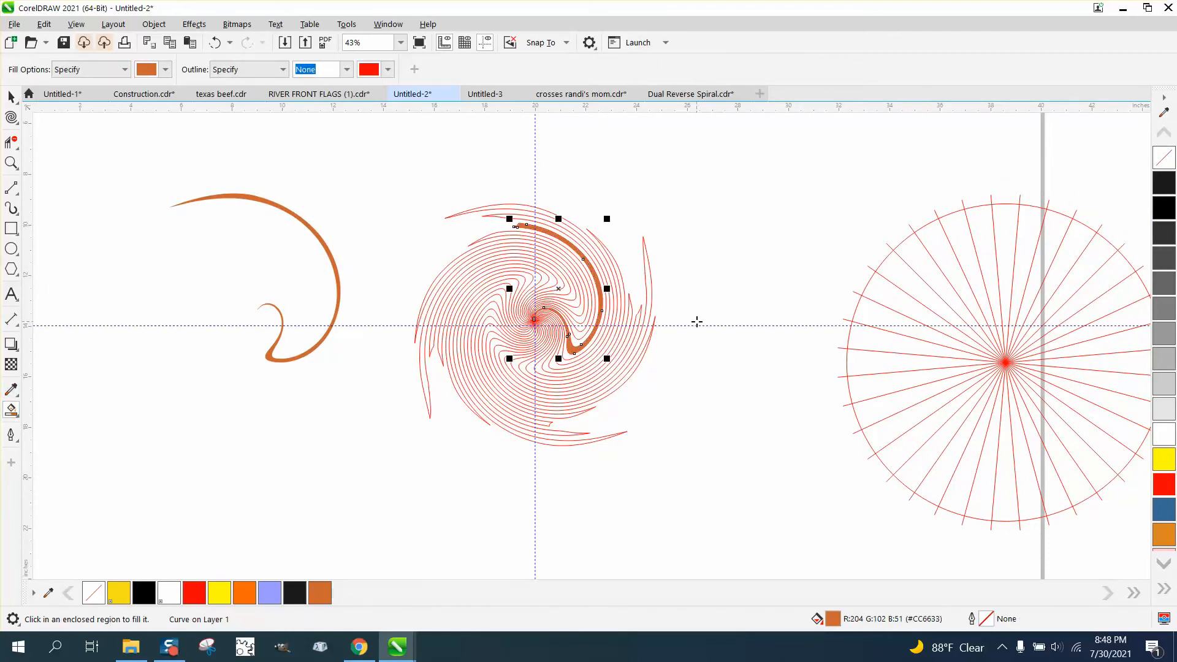
pyautogui.click(11, 97)
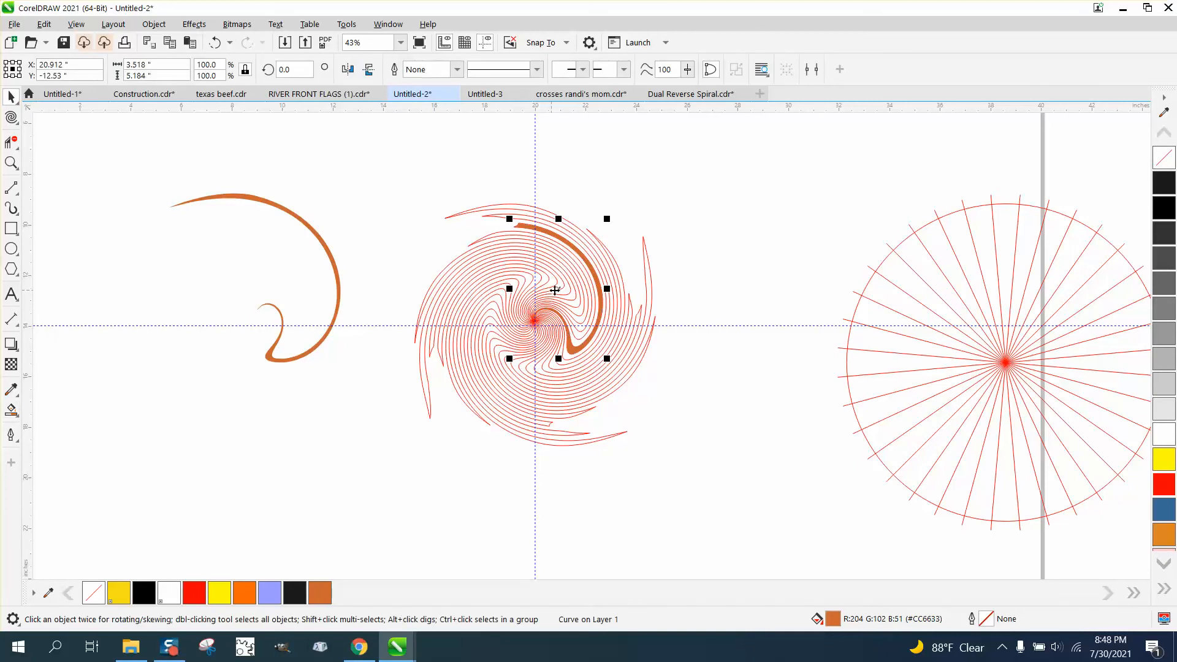
pyautogui.moveTo(555, 290); pyautogui.dragTo(184, 294)
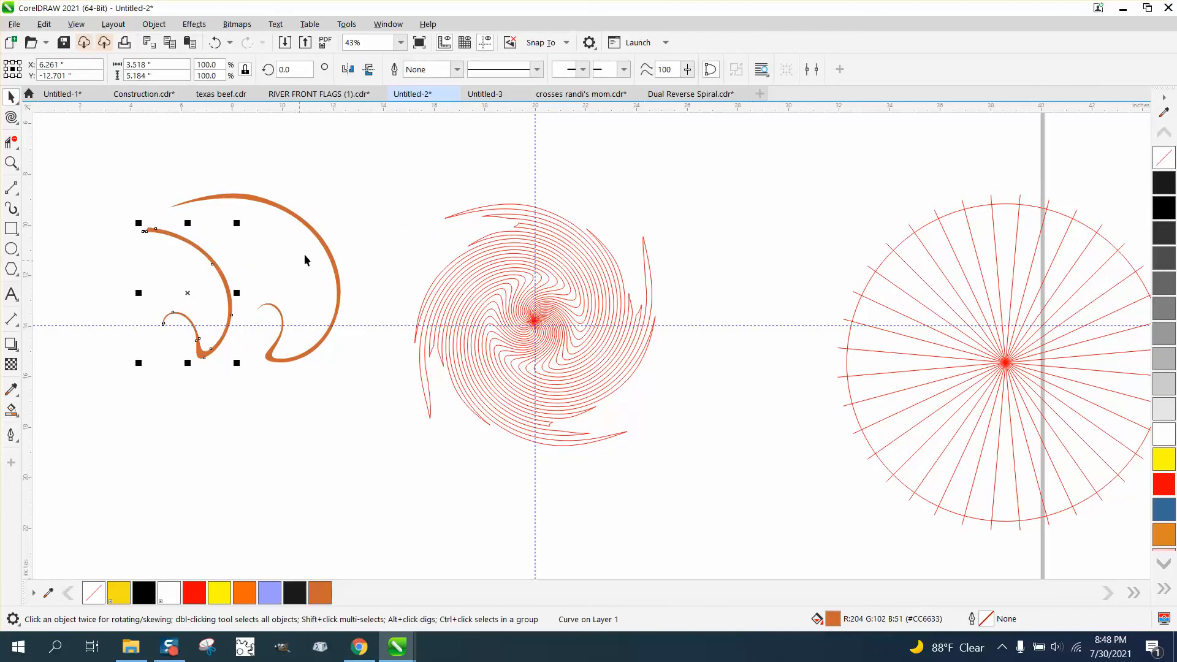
# Delete the longer orange-brown arm and move the red swirl up and right, clear of the guideline intersection.
pyautogui.click(322, 246)
pyautogui.press('Delete')
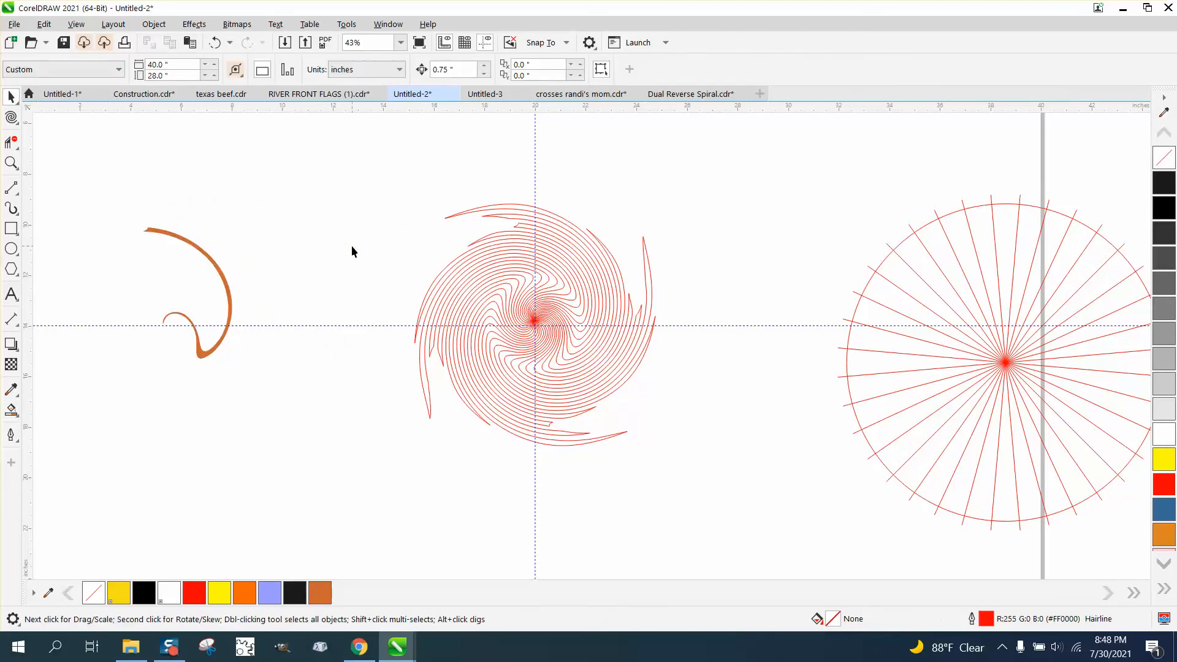
pyautogui.moveTo(527, 357); pyautogui.dragTo(764, 524)
pyautogui.scroll(-1, 577, 385)
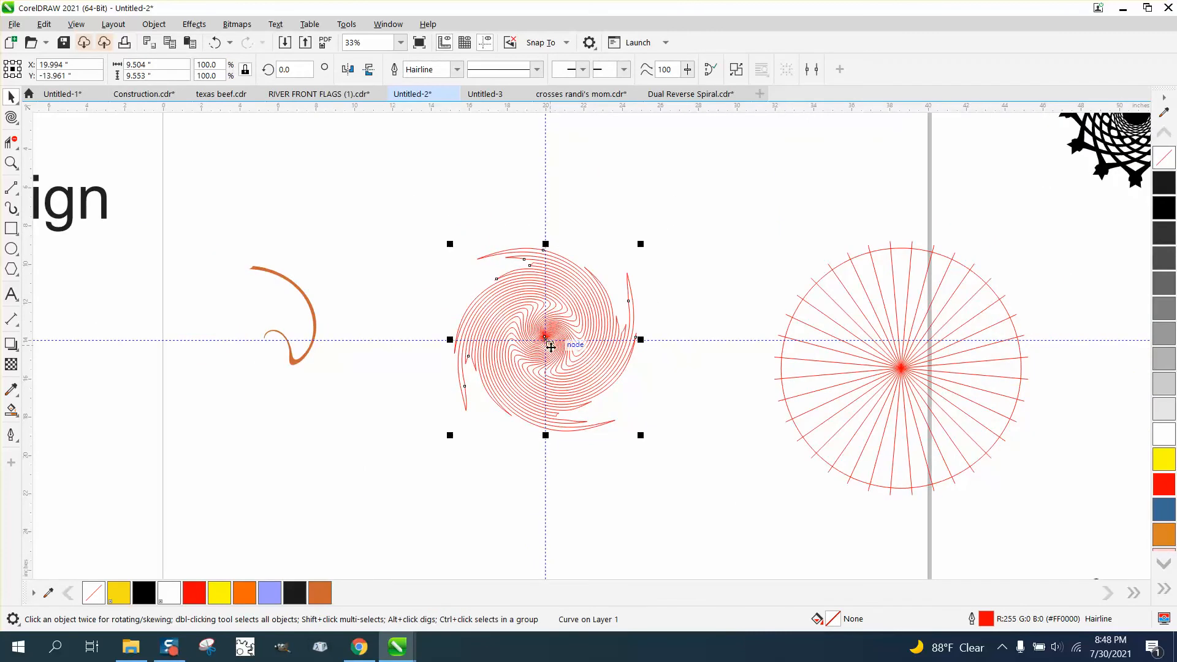
pyautogui.moveTo(545, 337); pyautogui.dragTo(795, 168)
# Snap the inner tip of the remaining orange-brown arm to the guideline intersection and change its fill to near-black #1A1A1A.
pyautogui.click(311, 305)
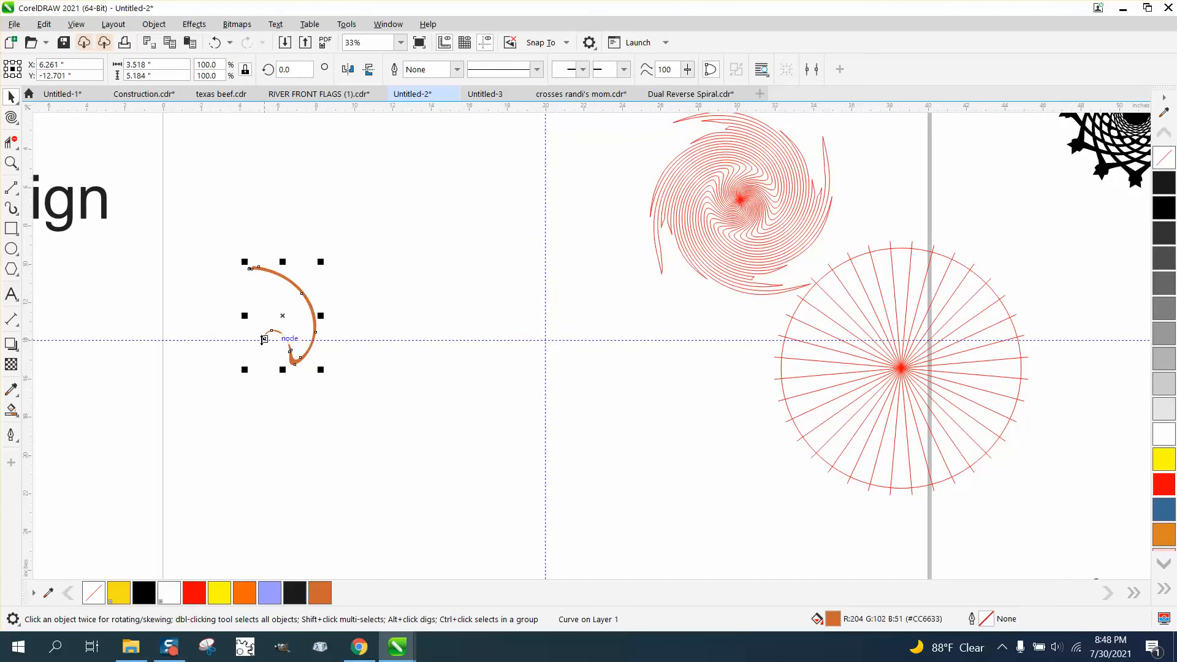
pyautogui.moveTo(264, 339); pyautogui.dragTo(545, 340)
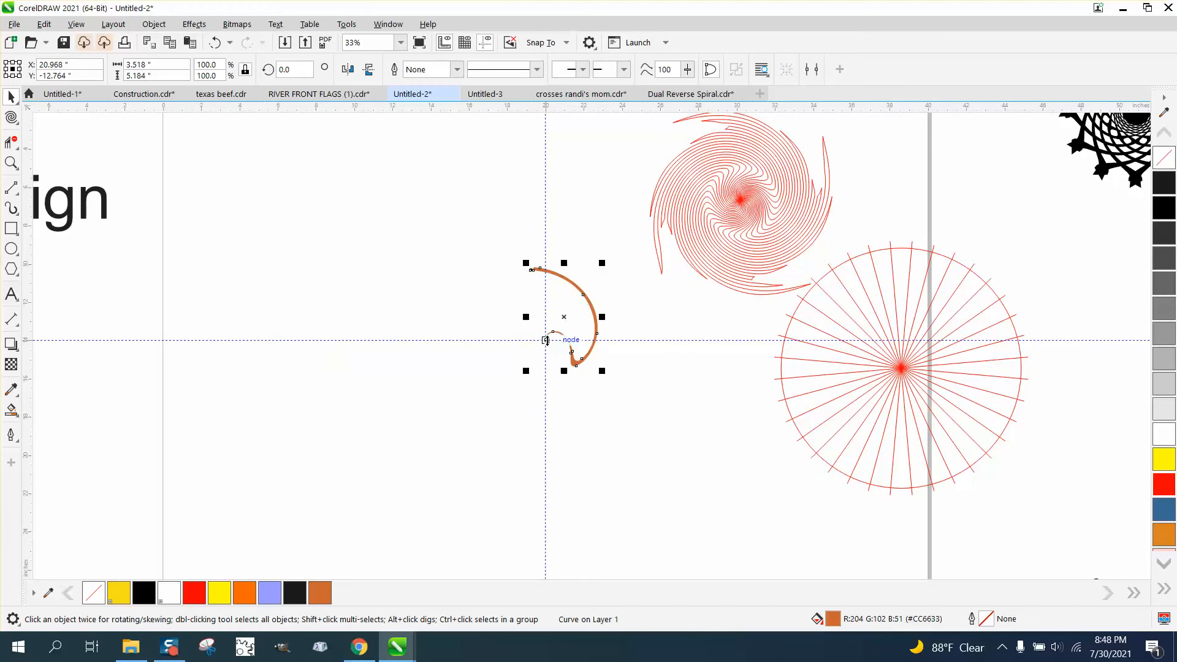
pyautogui.rightClick(1164, 184)
# Move the black arm's centre of rotation to its inner tip at the guideline intersection.
pyautogui.click(12, 163)
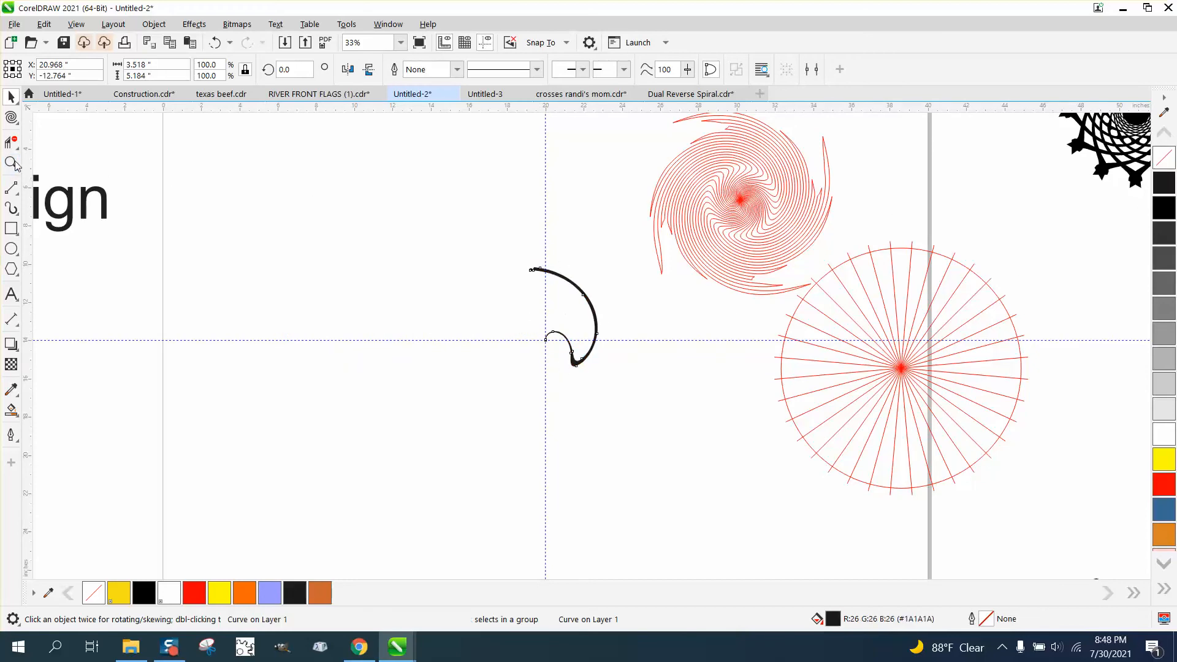
pyautogui.moveTo(711, 441); pyautogui.dragTo(711, 441)
pyautogui.press('space')
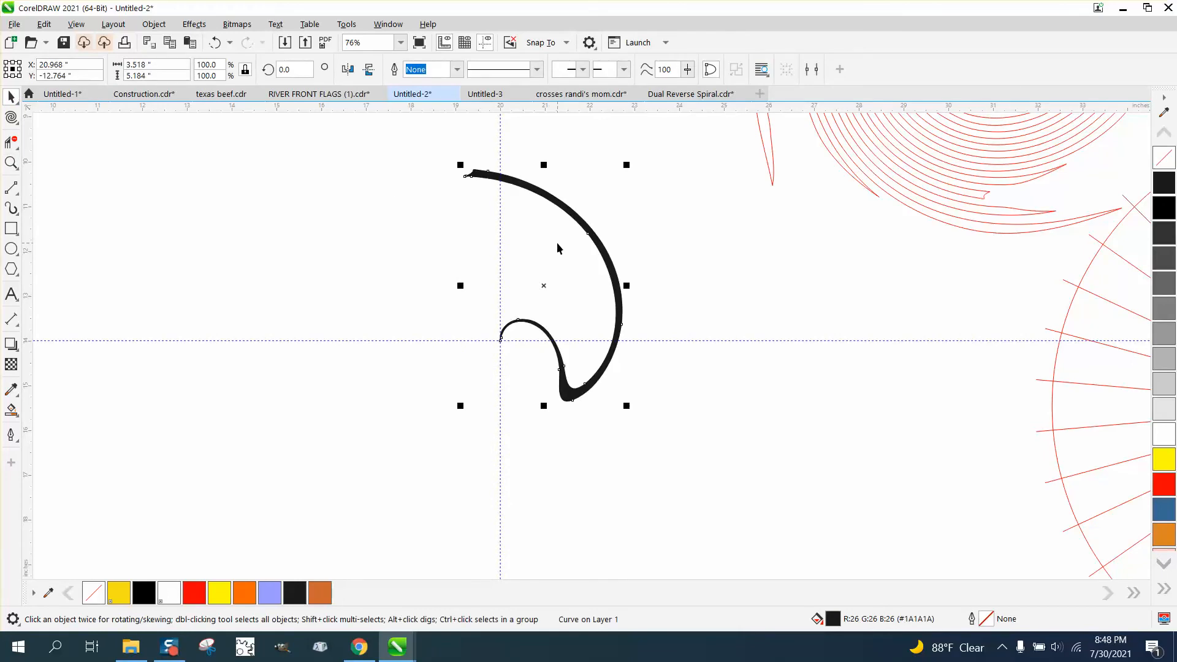
pyautogui.click(543, 286)
pyautogui.moveTo(544, 287); pyautogui.dragTo(497, 340)
pyautogui.click(560, 205)
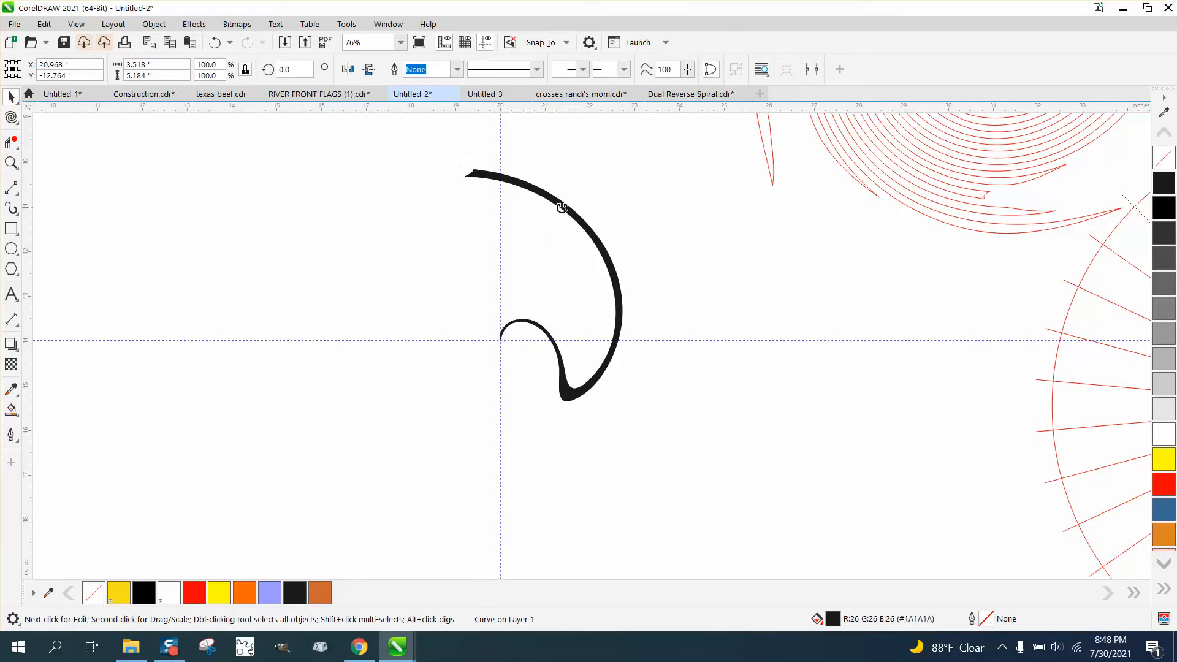
pyautogui.click(559, 205)
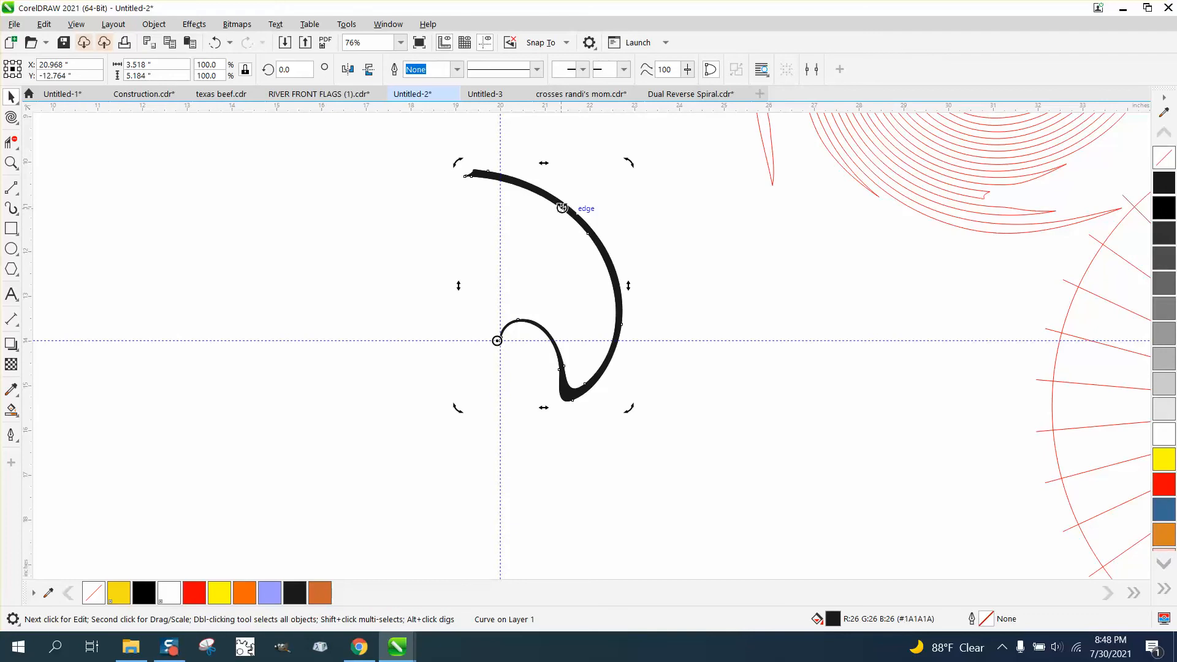
# Rotate a copy of the black arm about the guideline intersection and set its rotation angle to 30 degrees.
pyautogui.click(11, 162)
pyautogui.moveTo(497, 314); pyautogui.dragTo(631, 392)
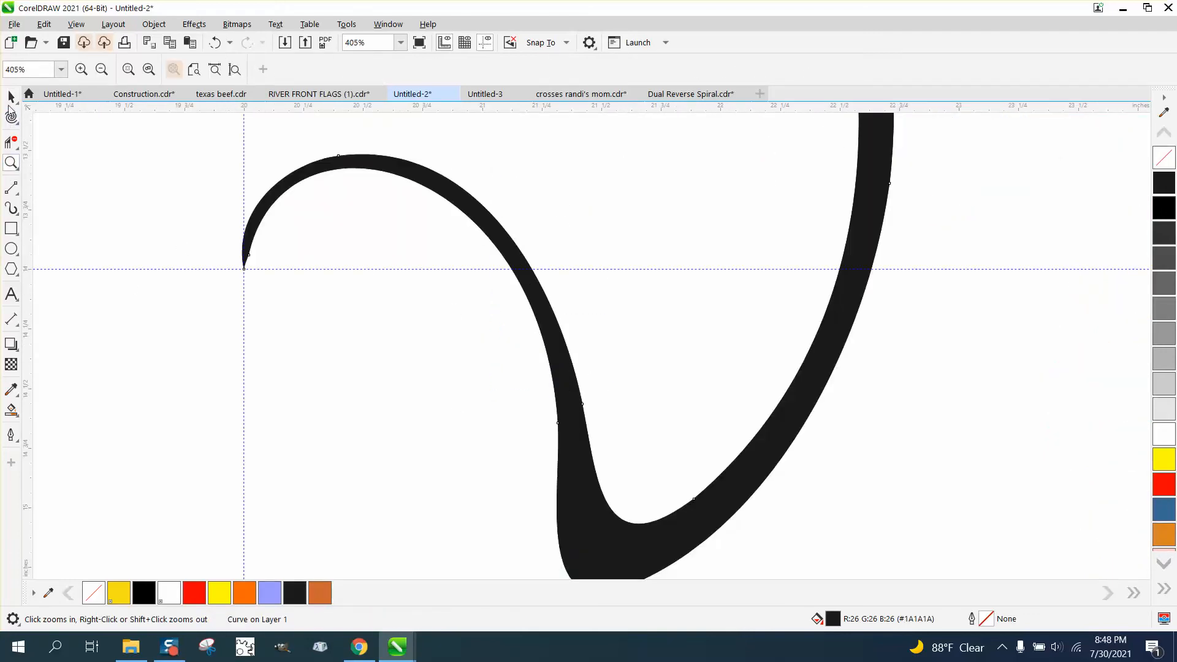
pyautogui.click(11, 96)
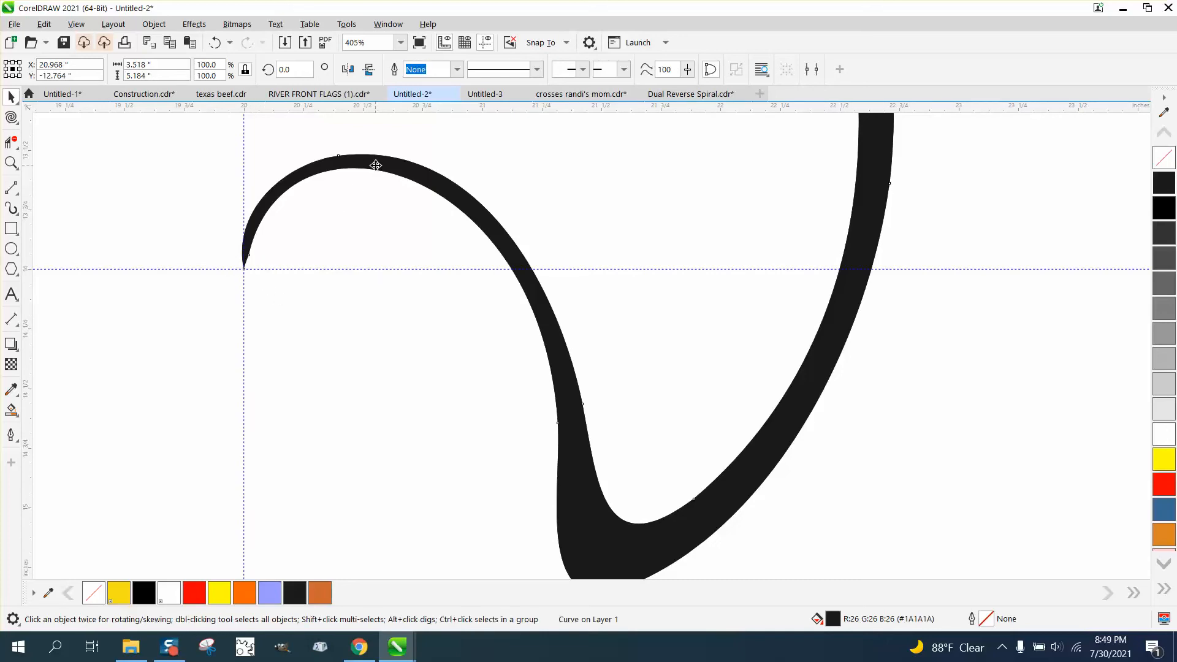
pyautogui.scroll(-5, 381, 171)
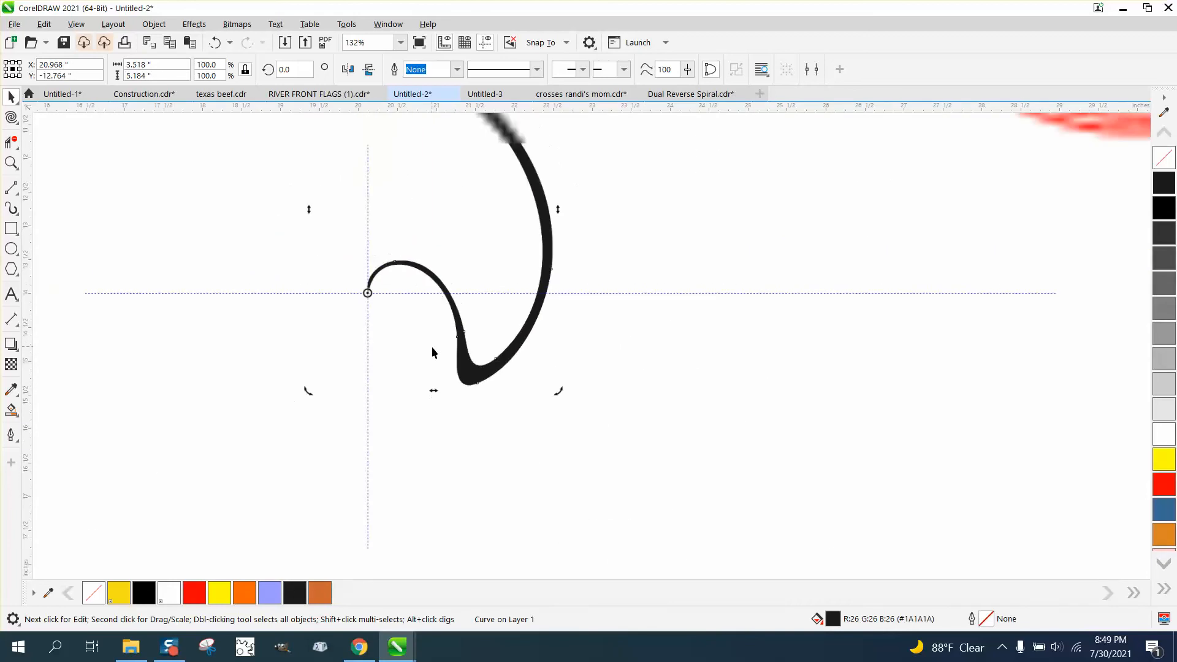
pyautogui.scroll(-2, 475, 337)
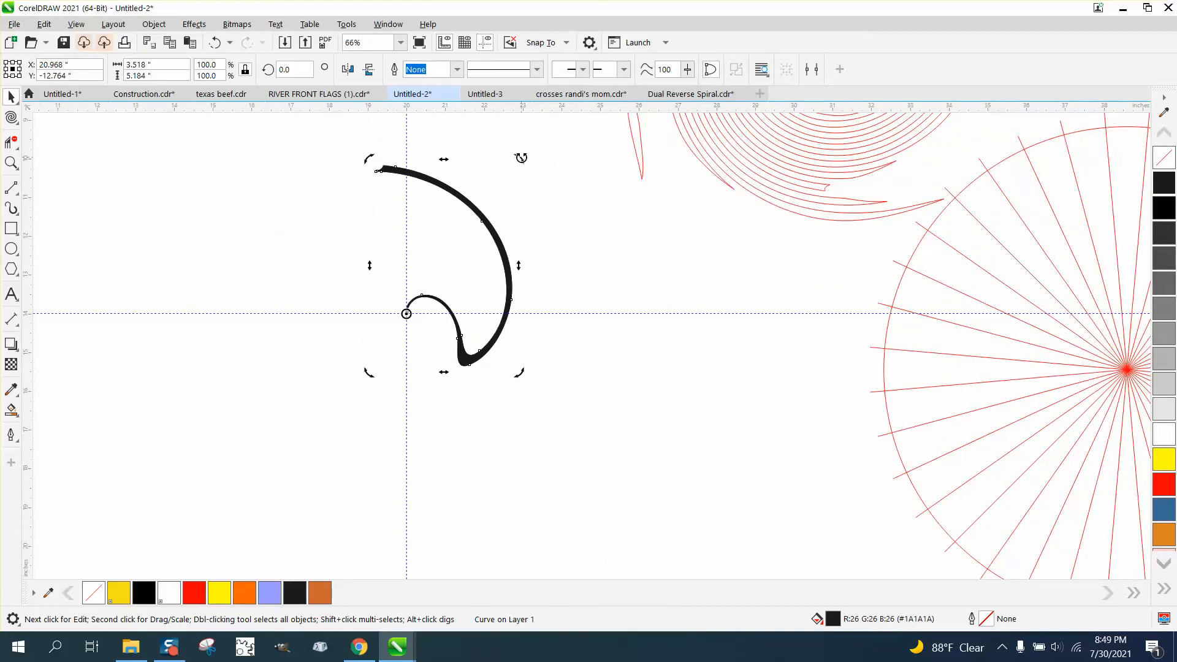
pyautogui.moveTo(521, 157); pyautogui.dragTo(429, 123)
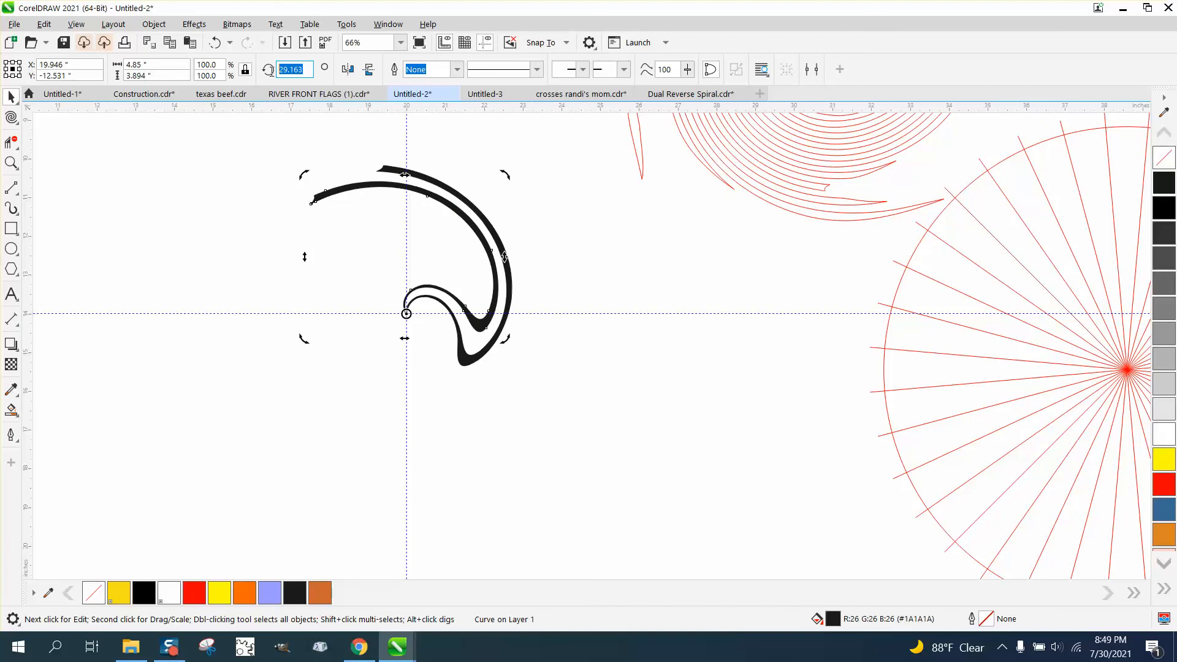
pyautogui.write('30')
pyautogui.press('Return')
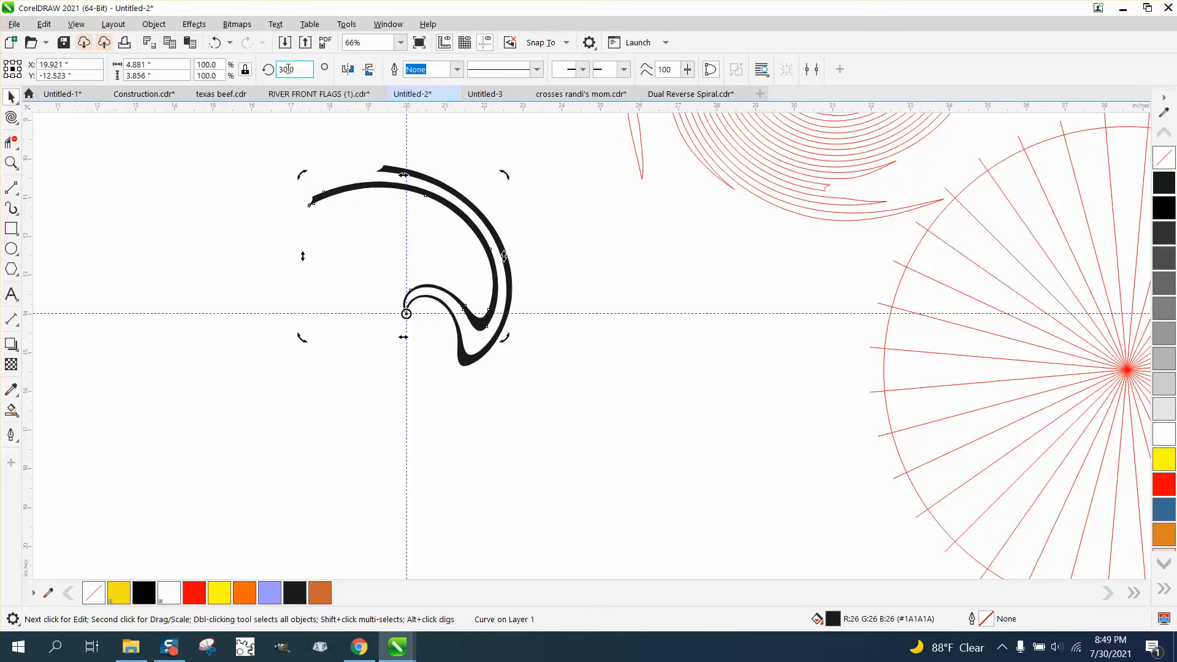
# Repeat the 30-degree rotated copy around the centre until twelve arms complete the full swirl.
pyautogui.click(287, 69)
pyautogui.write('60')
pyautogui.press('Return')
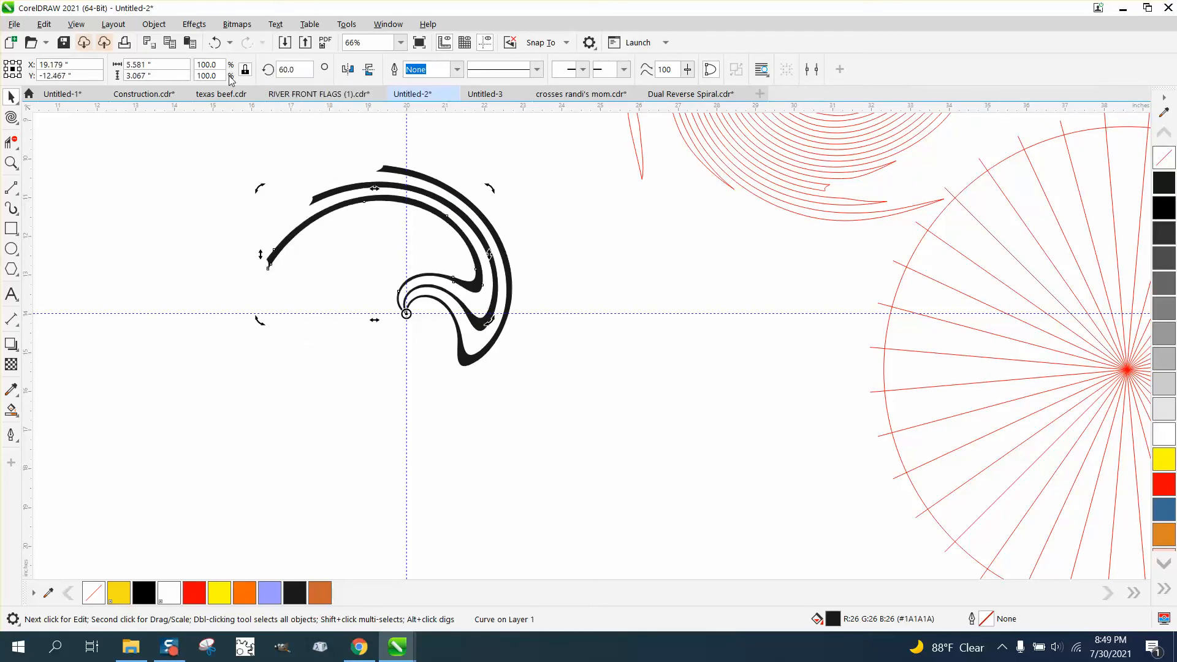
pyautogui.hotkey('ctrl', 'd')
pyautogui.hotkey('ctrl', 'd')
pyautogui.hotkey('ctrl', 'd')
pyautogui.hotkey('ctrl', 'd')
pyautogui.hotkey('ctrl', 'd')
pyautogui.hotkey('ctrl', 'd')
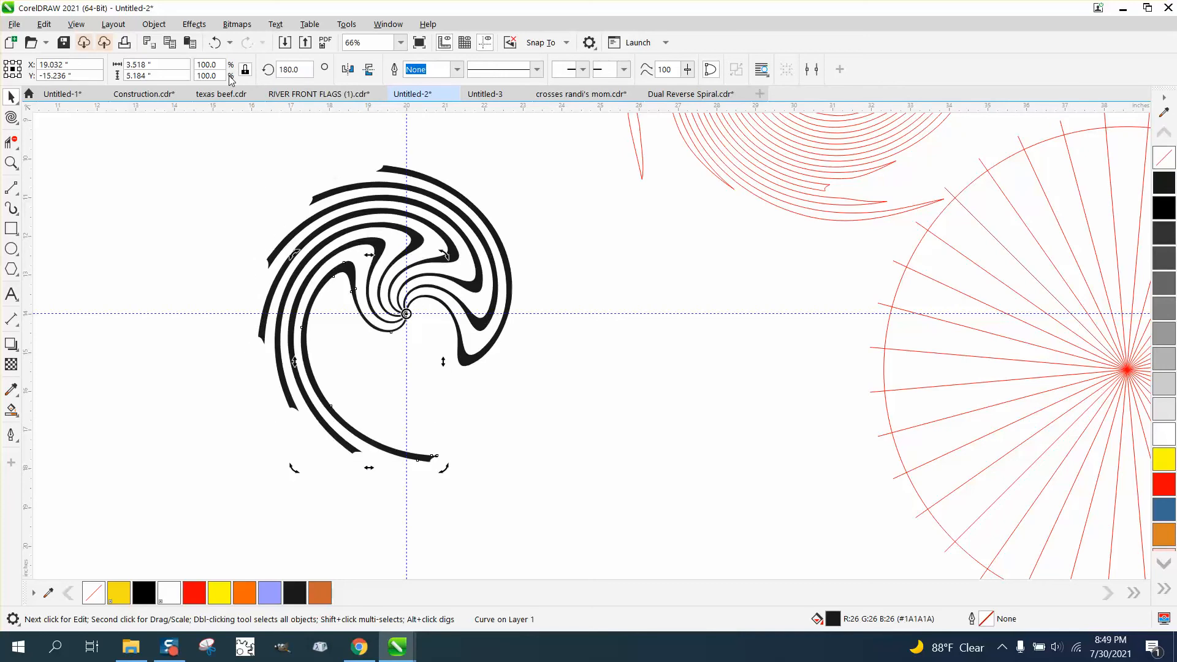
pyautogui.hotkey('ctrl', 'd')
pyautogui.hotkey('ctrl', 'd')
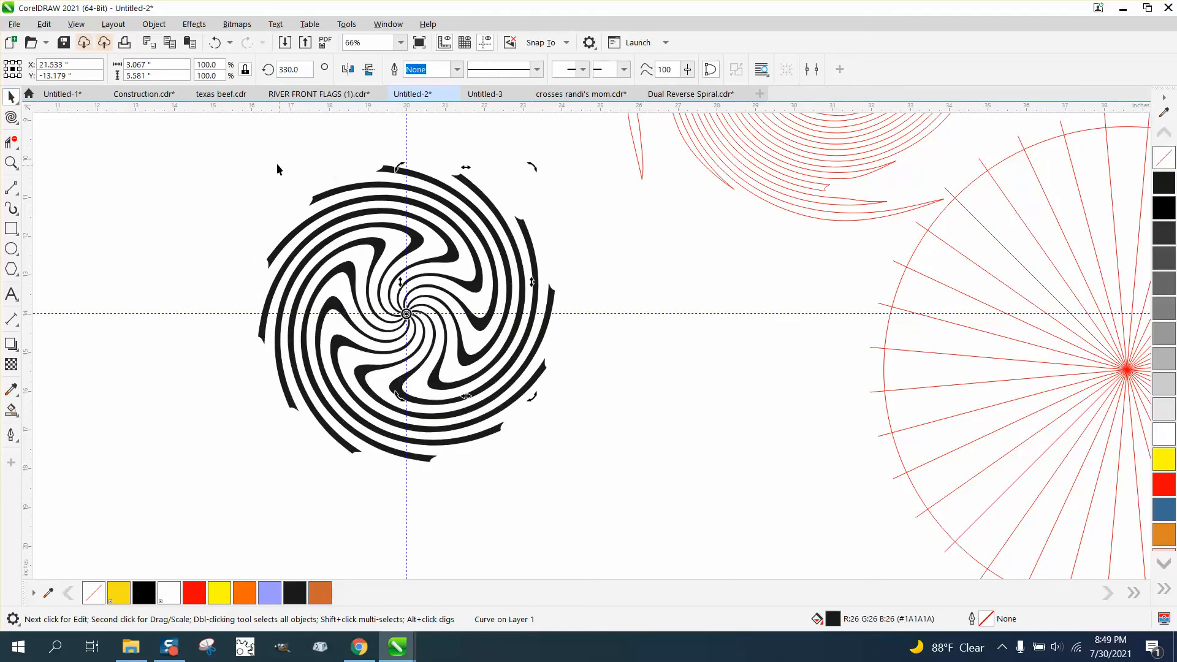
# Give all twelve arms no fill and a near-black #1A1A1A outline, and weld them into one curve.
pyautogui.moveTo(226, 137); pyautogui.dragTo(639, 483)
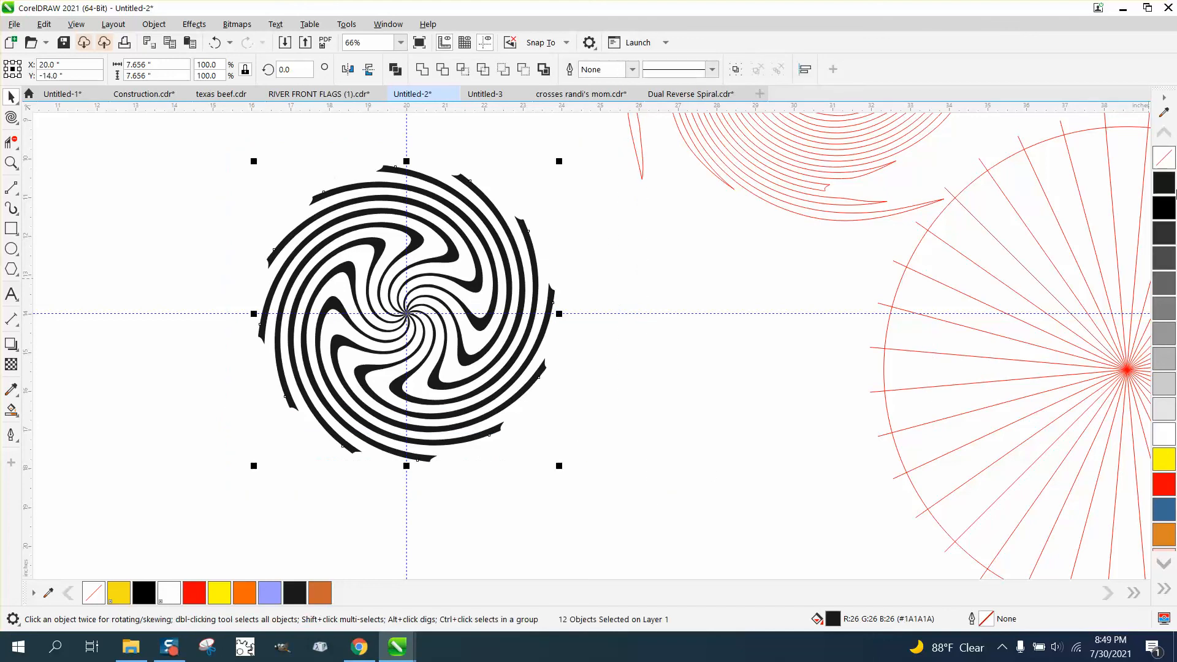
pyautogui.click(1163, 157)
pyautogui.rightClick(1170, 185)
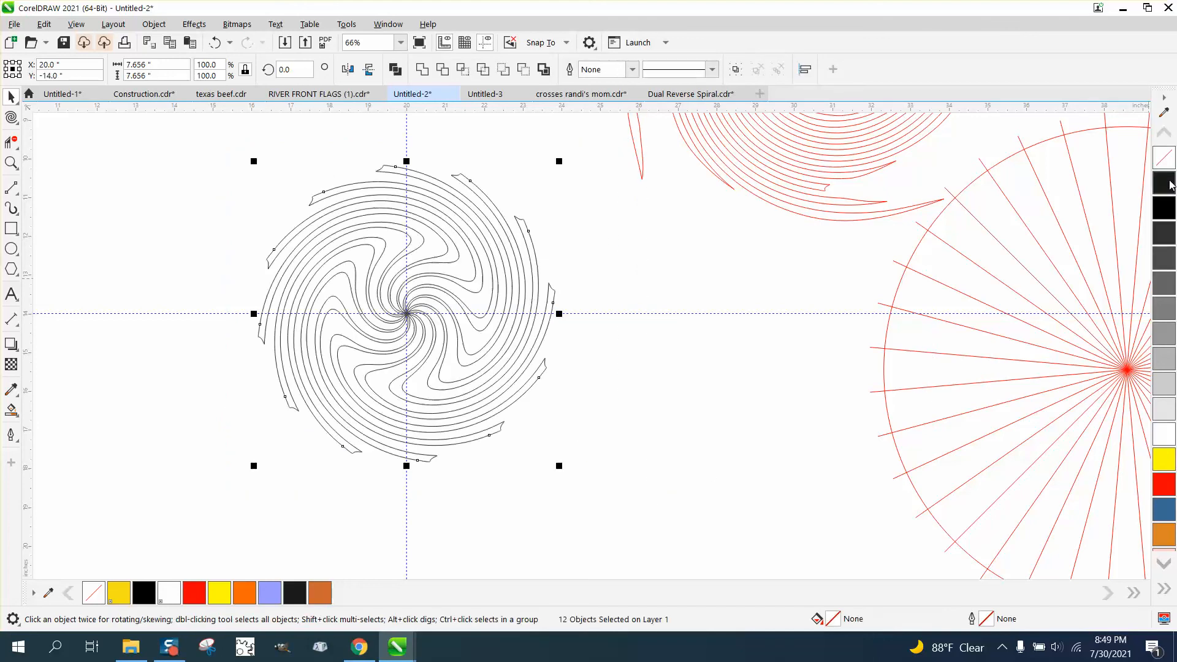
pyautogui.click(421, 69)
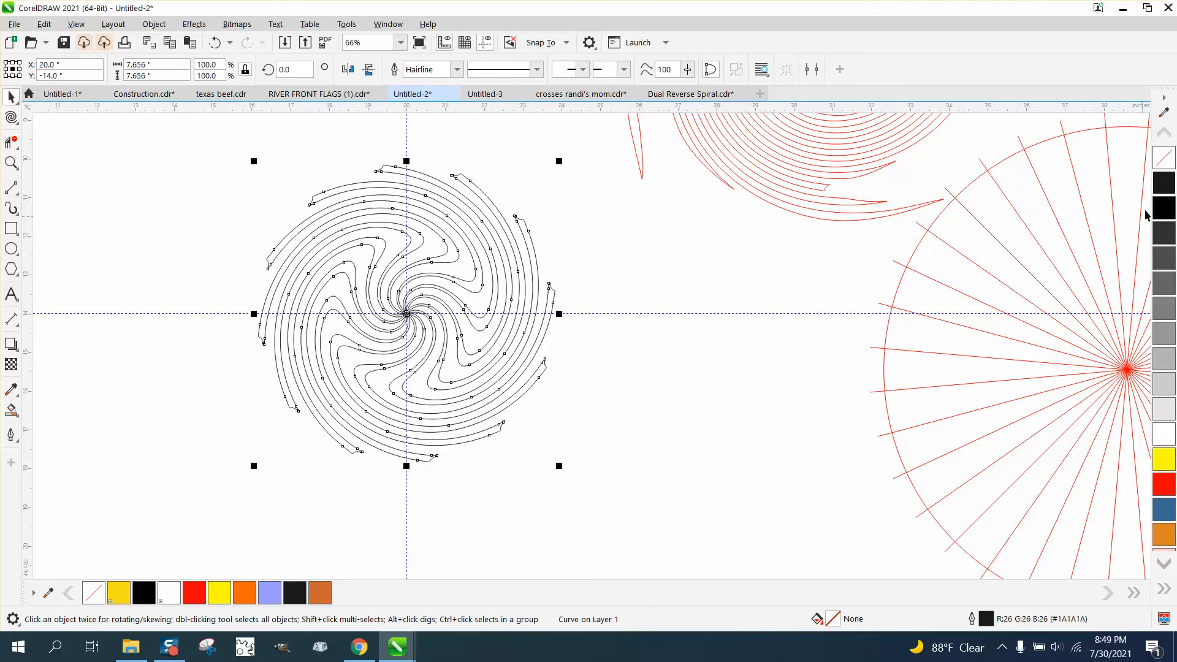
# Fill the welded swirl with yellow and overlay a mirrored copy of it filled with red.
pyautogui.click(1162, 464)
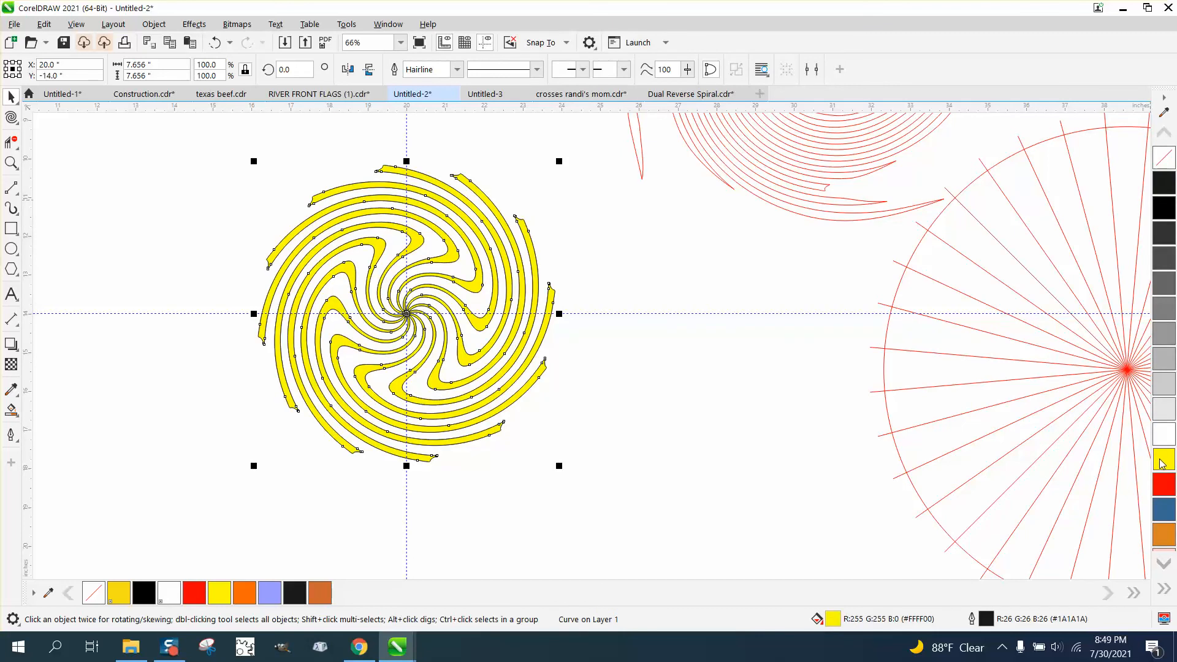
pyautogui.click(353, 71)
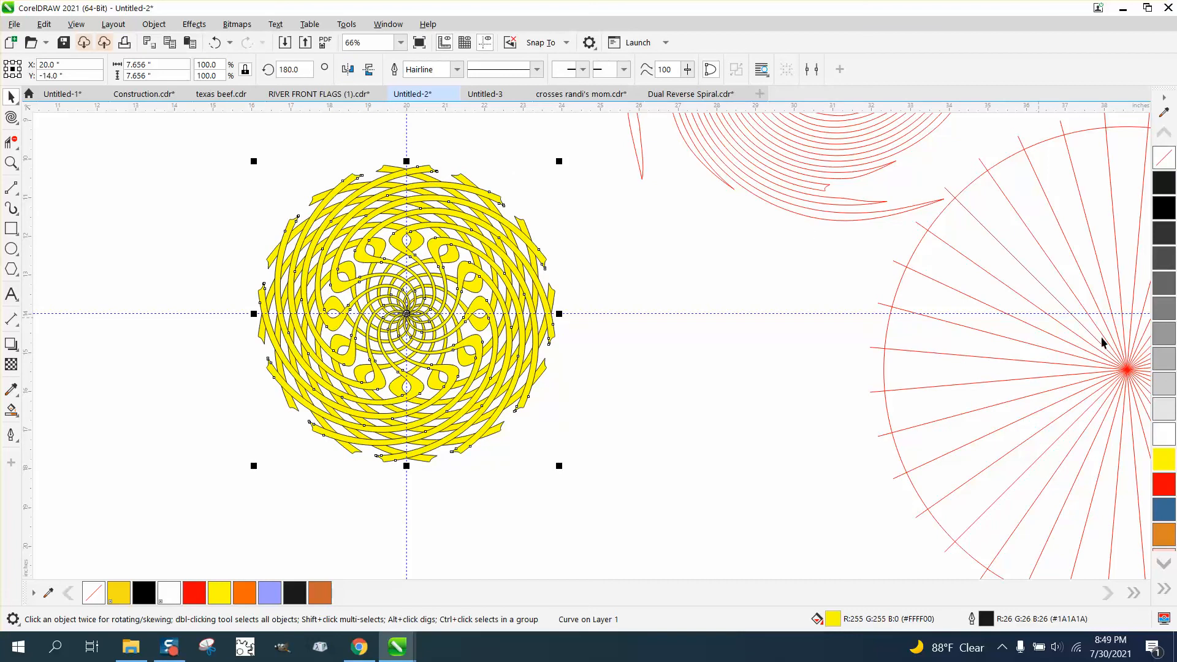
pyautogui.click(1168, 490)
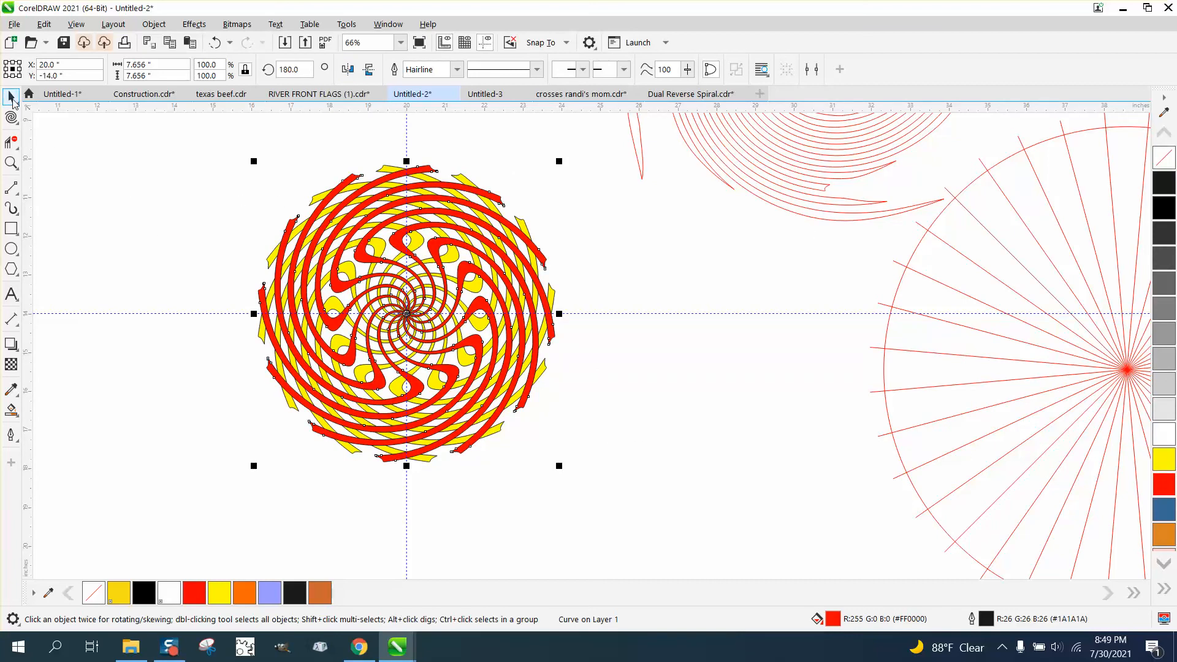
pyautogui.click(11, 162)
pyautogui.moveTo(396, 379); pyautogui.dragTo(741, 484)
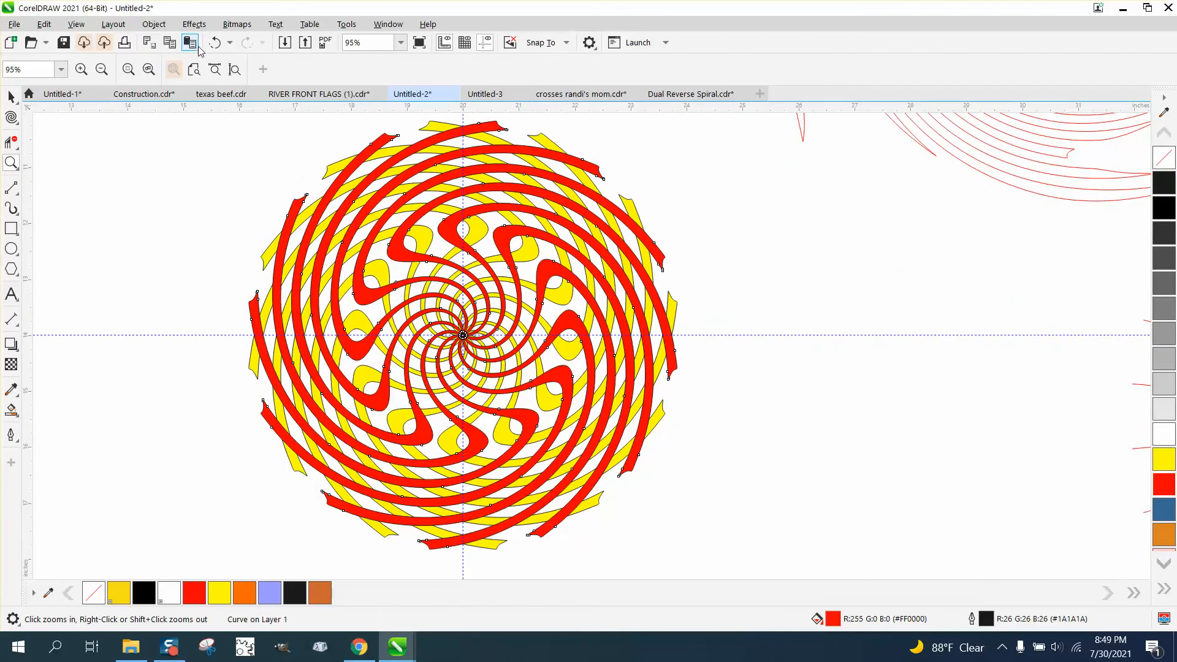
# Undo the mirrored red copy and the yellow fill, and examine the outer tip of an arm up close.
pyautogui.click(219, 42)
pyautogui.click(220, 42)
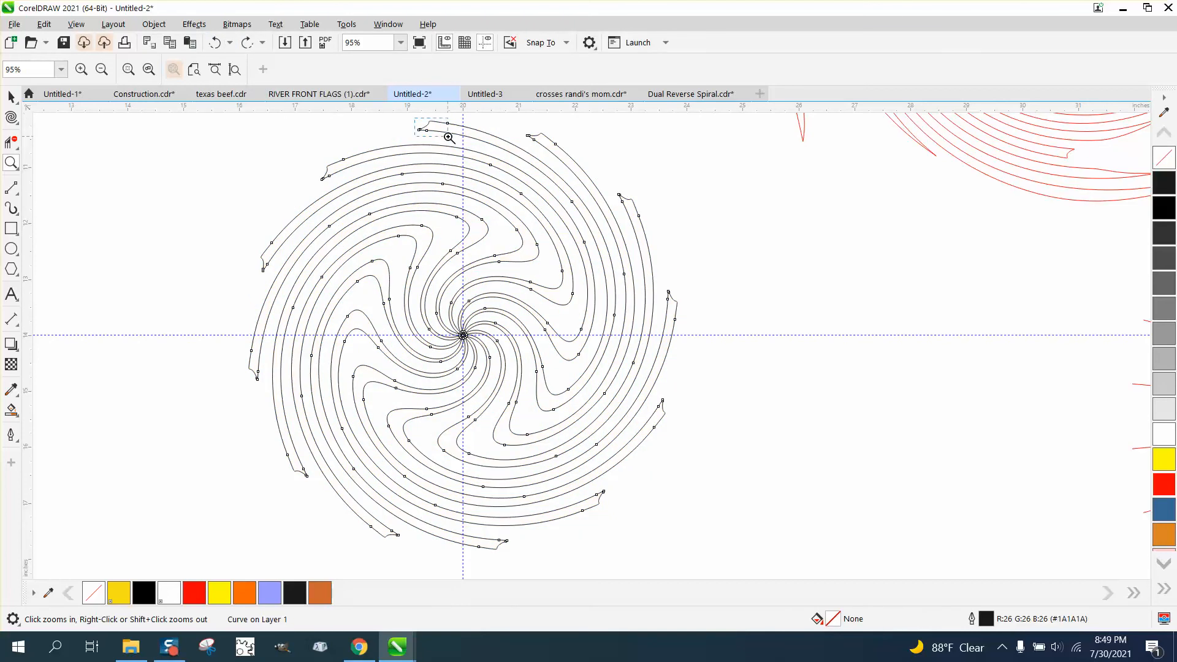
pyautogui.moveTo(415, 118); pyautogui.dragTo(449, 138)
pyautogui.scroll(-6, 388, 231)
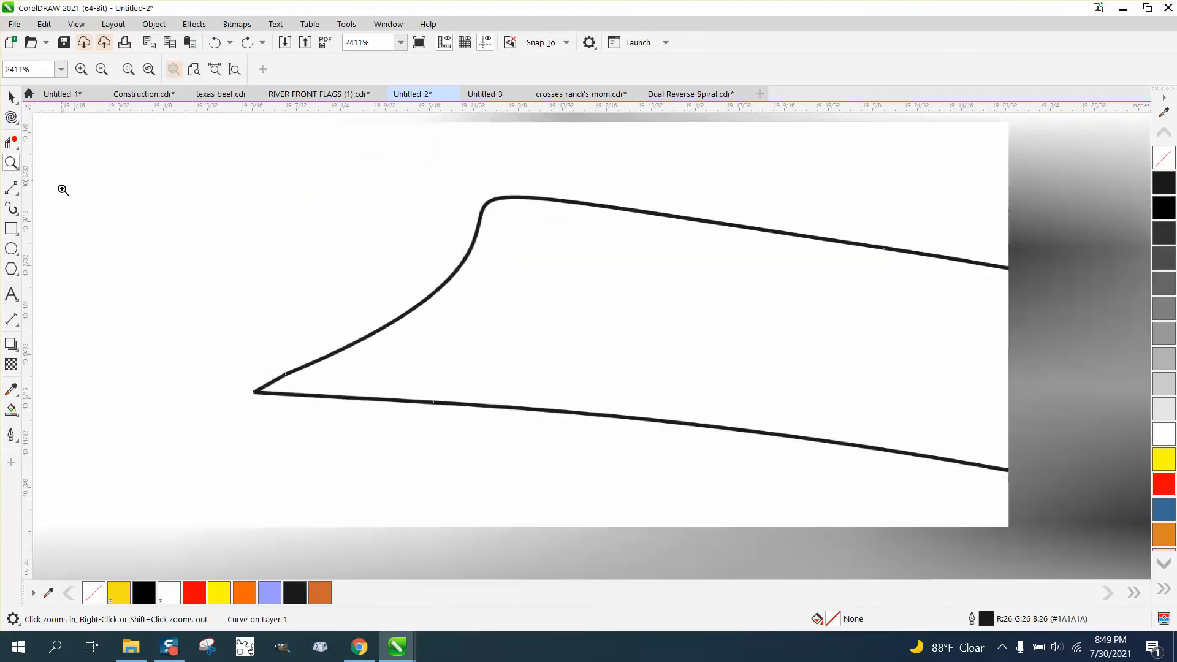
pyautogui.scroll(-5, 378, 222)
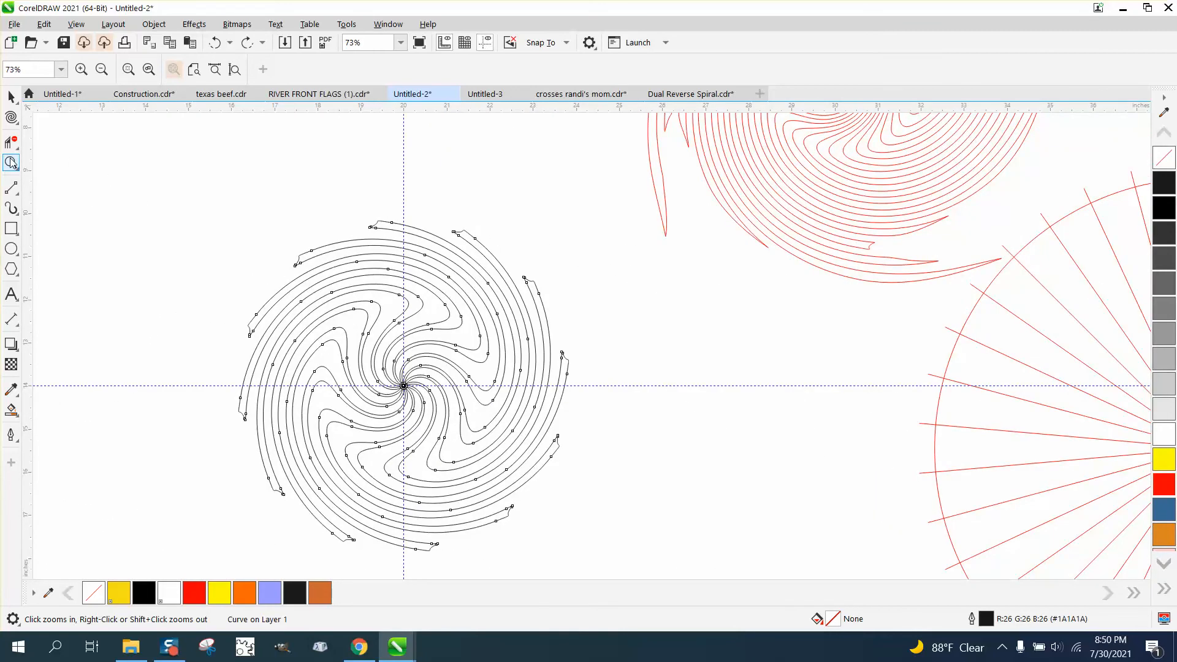
# Try smart-filling an arm of the welded swirl with orange-brown, and undo the fill.
pyautogui.click(11, 409)
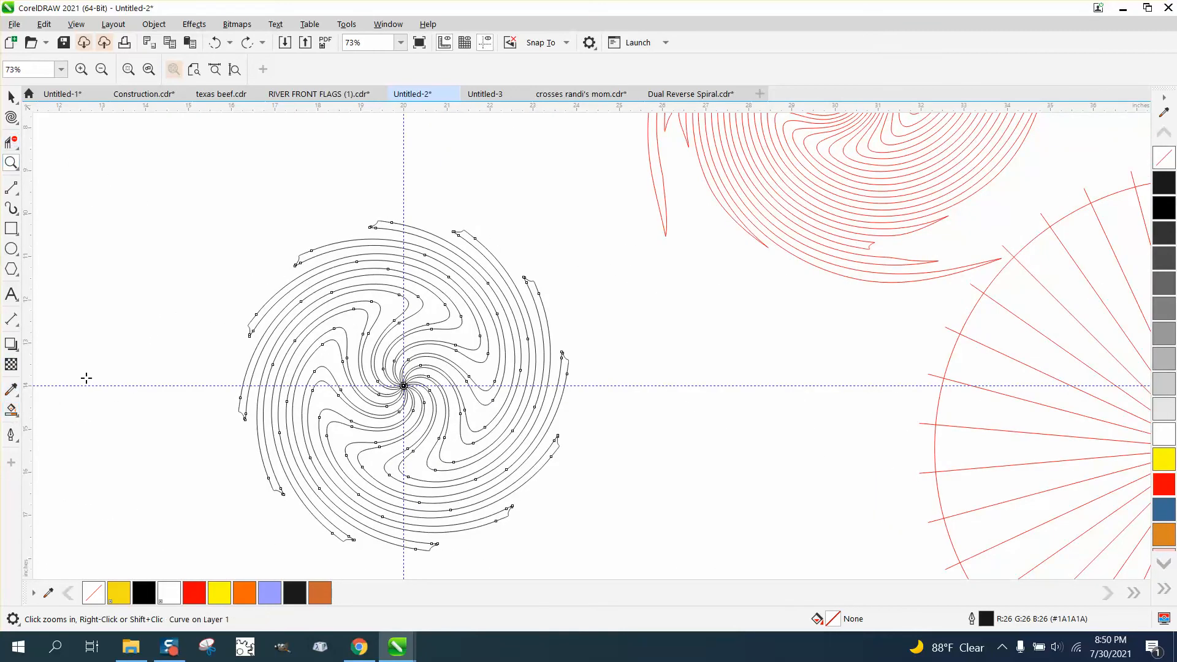
pyautogui.click(373, 314)
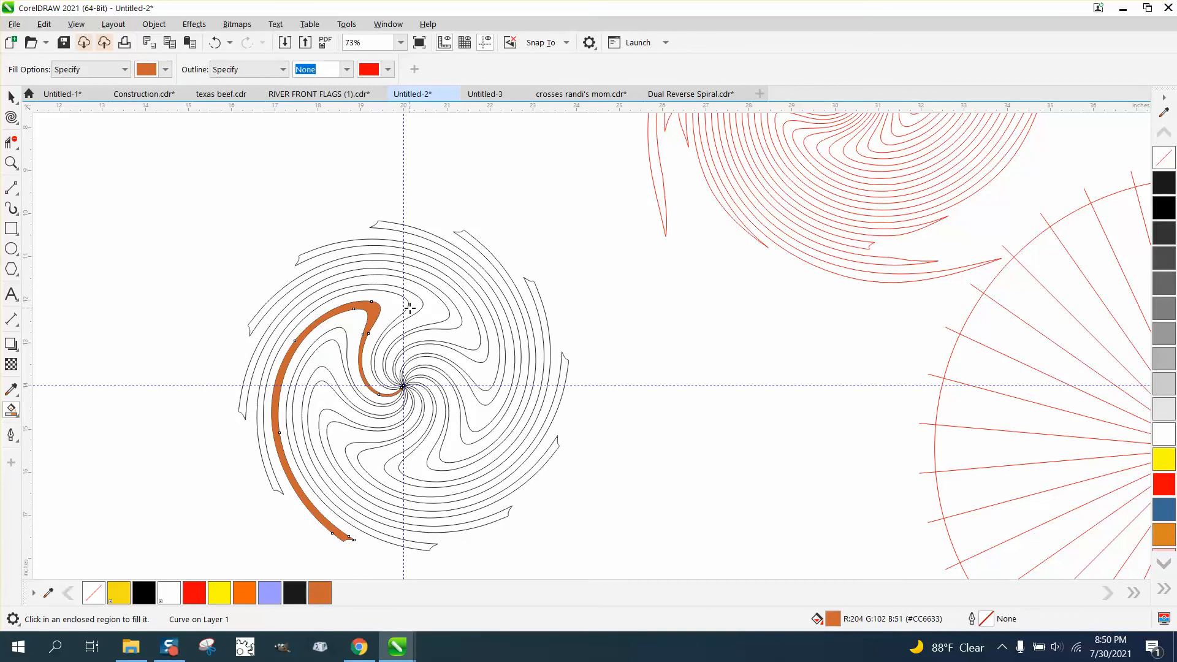
pyautogui.click(215, 43)
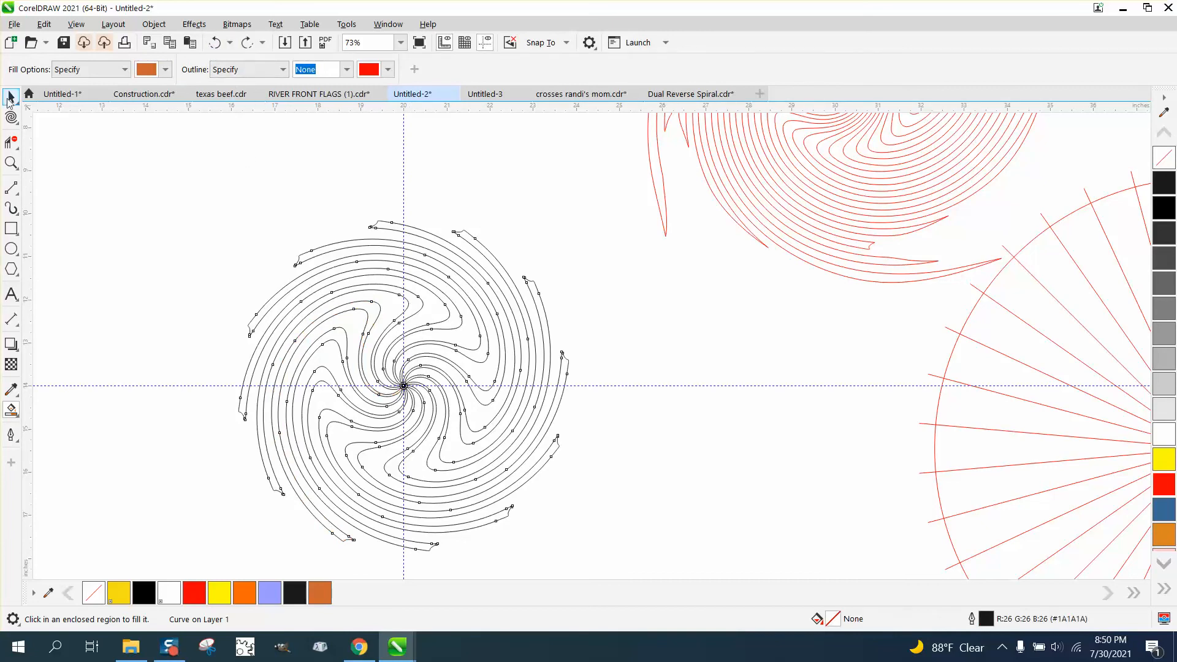
# Try a near-black #1A1A1A fill on the welded swirl, and replace it with no fill and a red outline.
pyautogui.press('space')
pyautogui.moveTo(138, 171); pyautogui.dragTo(500, 508)
pyautogui.moveTo(634, 561); pyautogui.dragTo(650, 559)
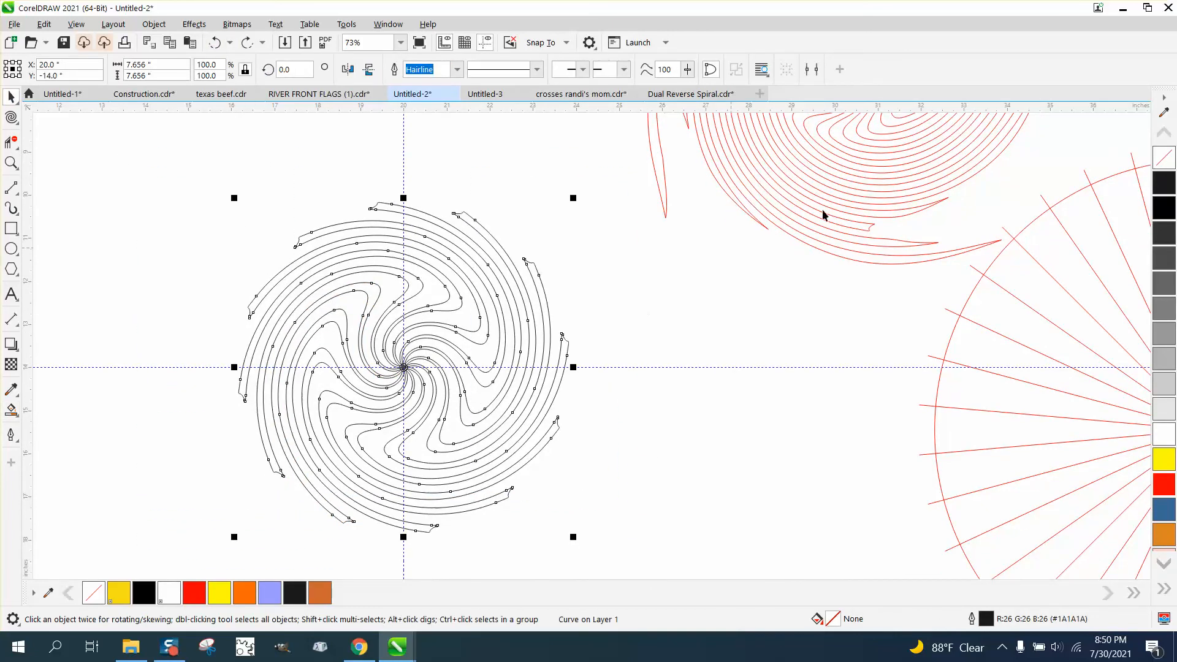
pyautogui.click(1168, 184)
pyautogui.scroll(-5, 652, 326)
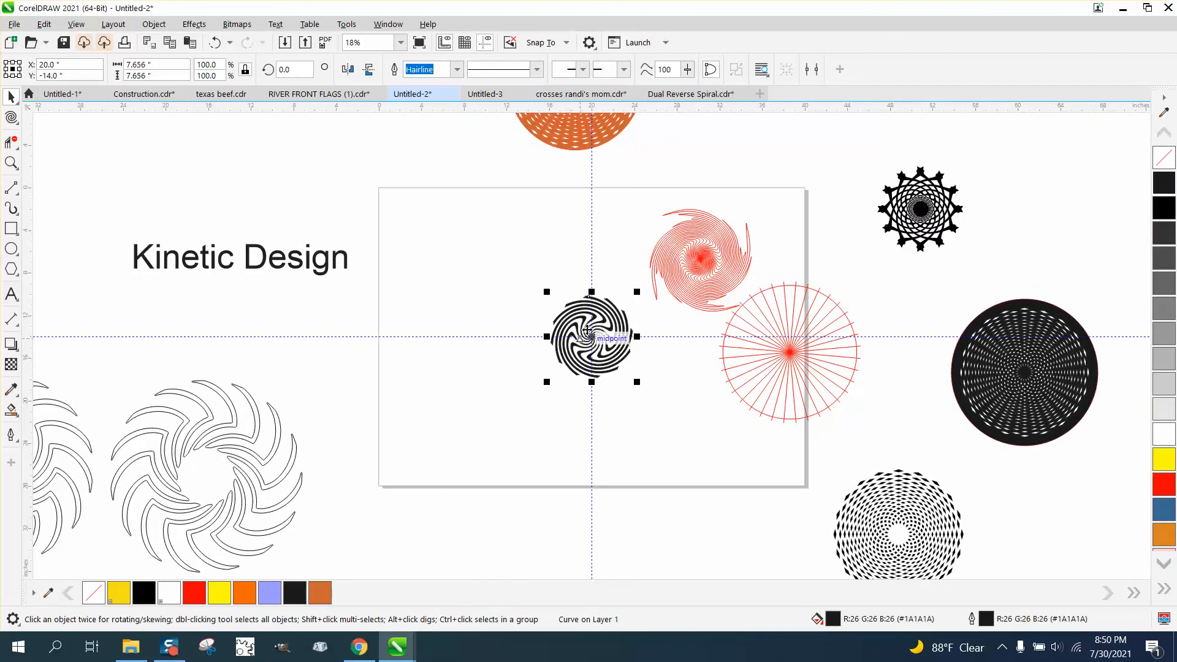
pyautogui.click(1164, 160)
pyautogui.rightClick(1166, 487)
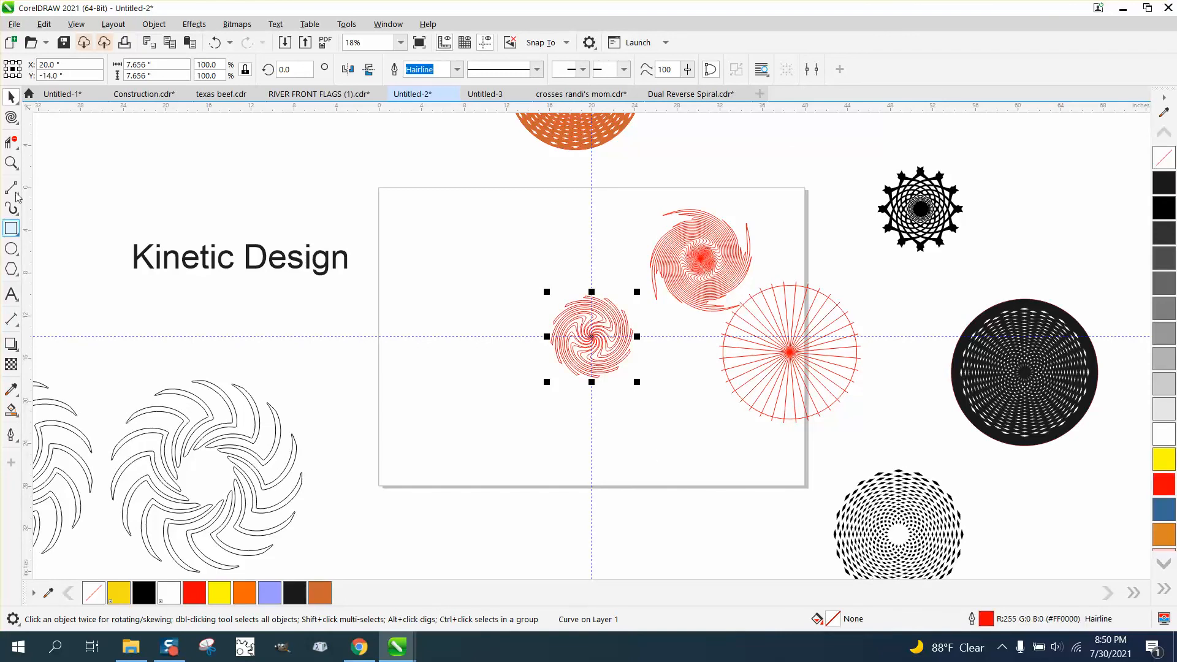
# Draw a circle about 2.24 inches in diameter and centre it on the page over the swirl's middle.
pyautogui.click(11, 162)
pyautogui.moveTo(528, 293); pyautogui.dragTo(660, 384)
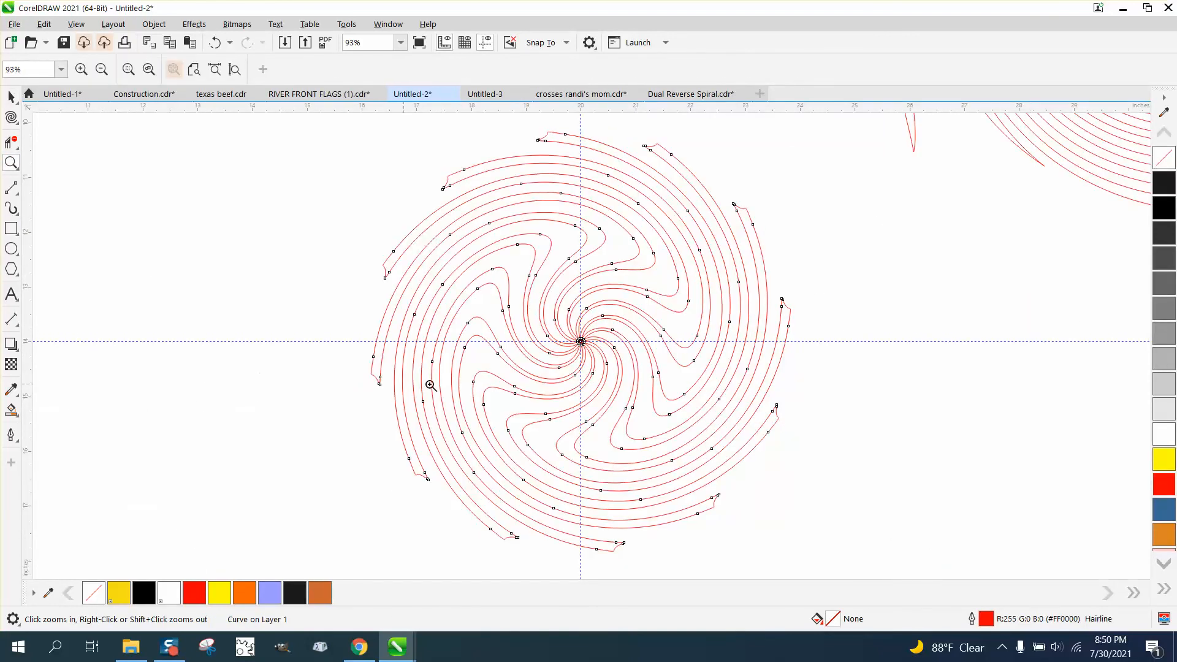
pyautogui.click(11, 248)
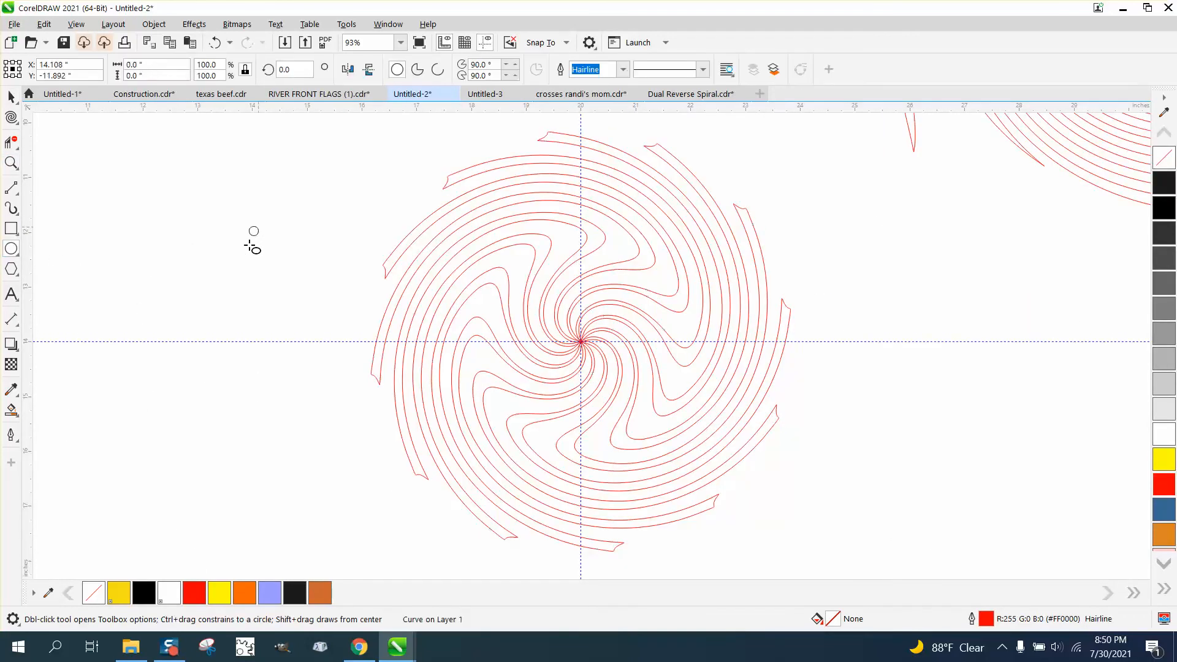
pyautogui.moveTo(258, 227); pyautogui.dragTo(173, 349)
pyautogui.press('p')
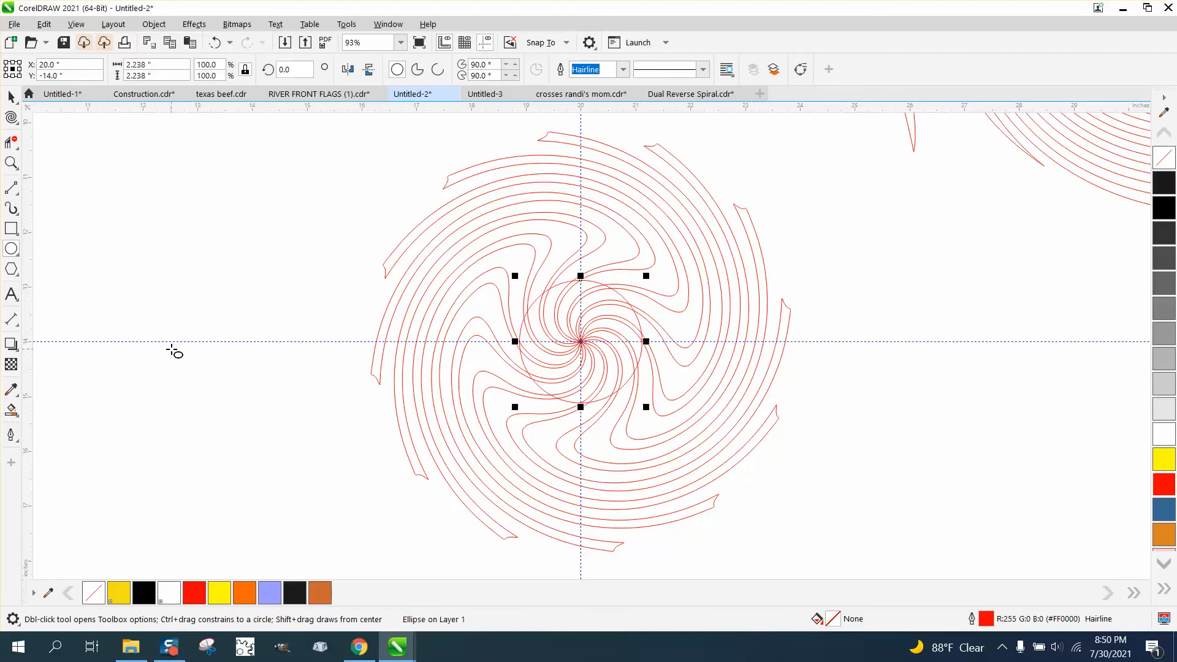
# Select the centred circle together with the swirl and weld them into one curve.
pyautogui.scroll(-2, 294, 315)
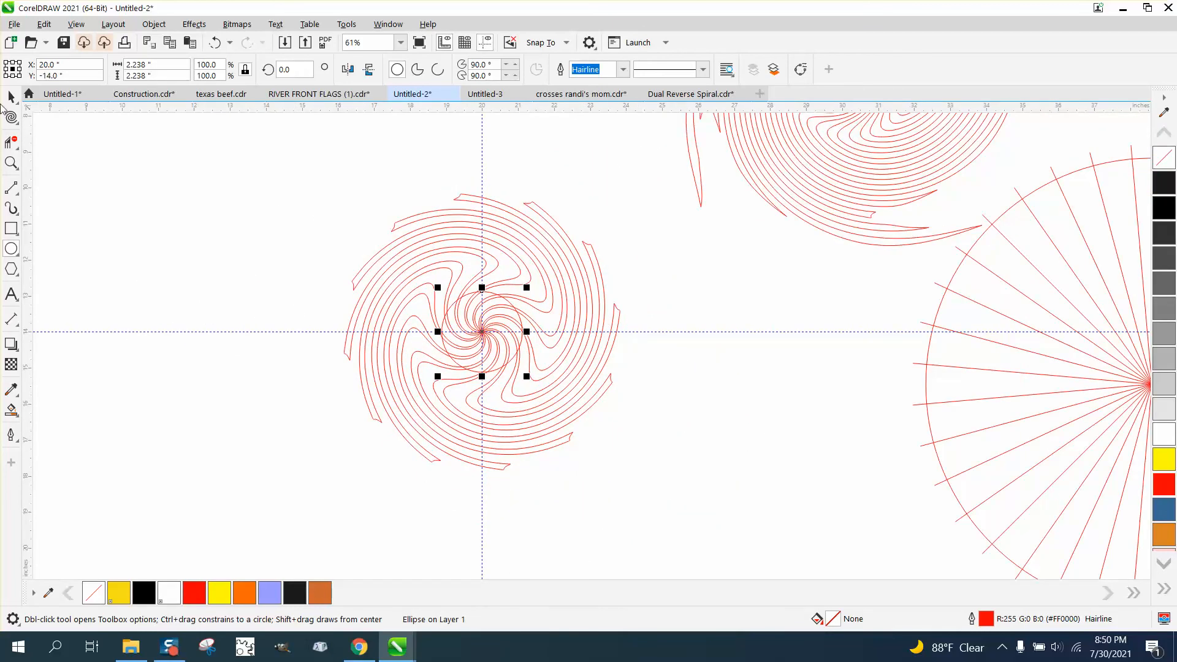
pyautogui.click(11, 95)
pyautogui.moveTo(281, 155); pyautogui.dragTo(702, 501)
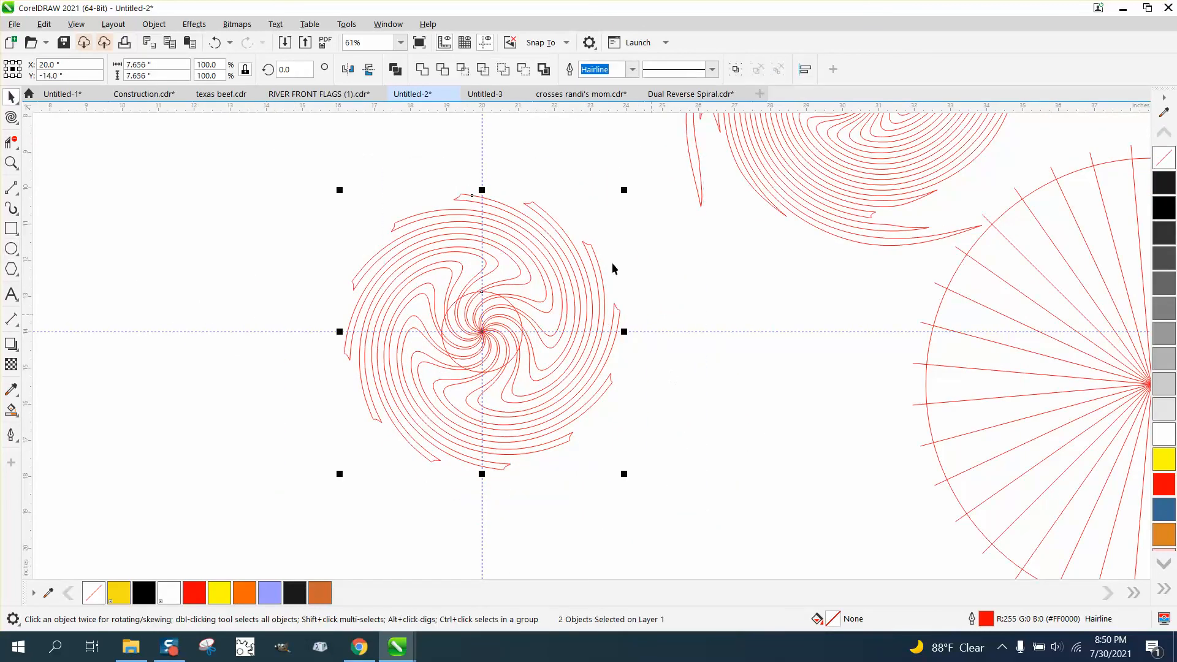
pyautogui.click(423, 69)
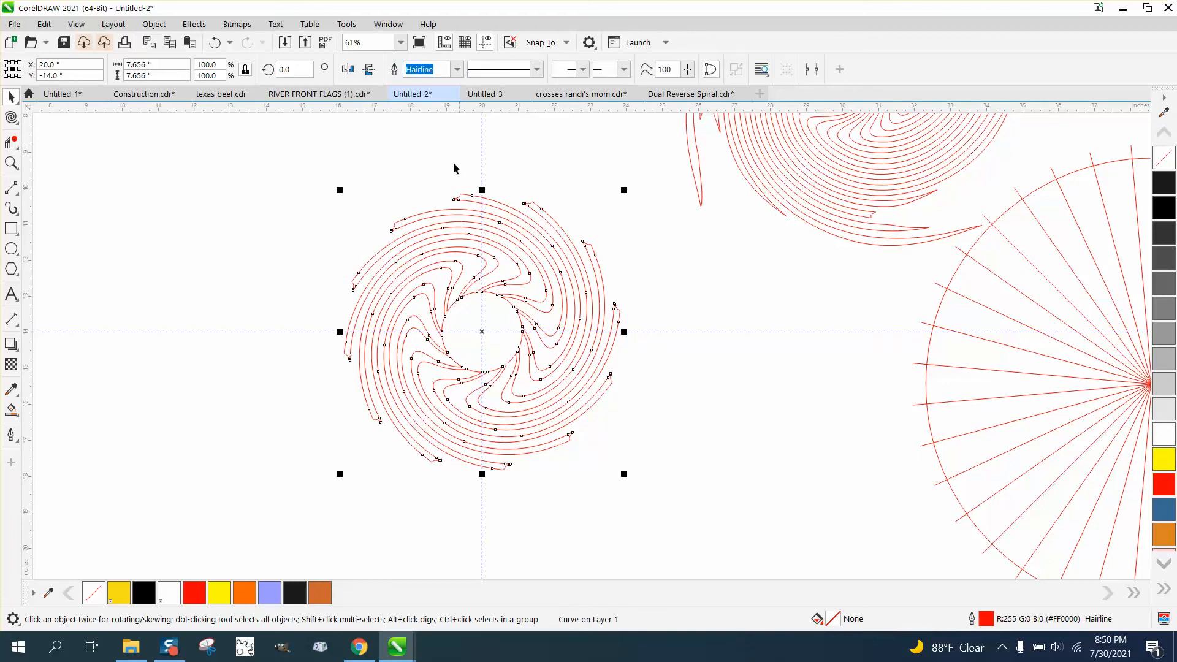
# Examine the inner ends of the arms around the central opening up close, and view the whole swirl again.
pyautogui.click(11, 163)
pyautogui.moveTo(425, 280); pyautogui.dragTo(566, 348)
pyautogui.scroll(-1, 256, 379)
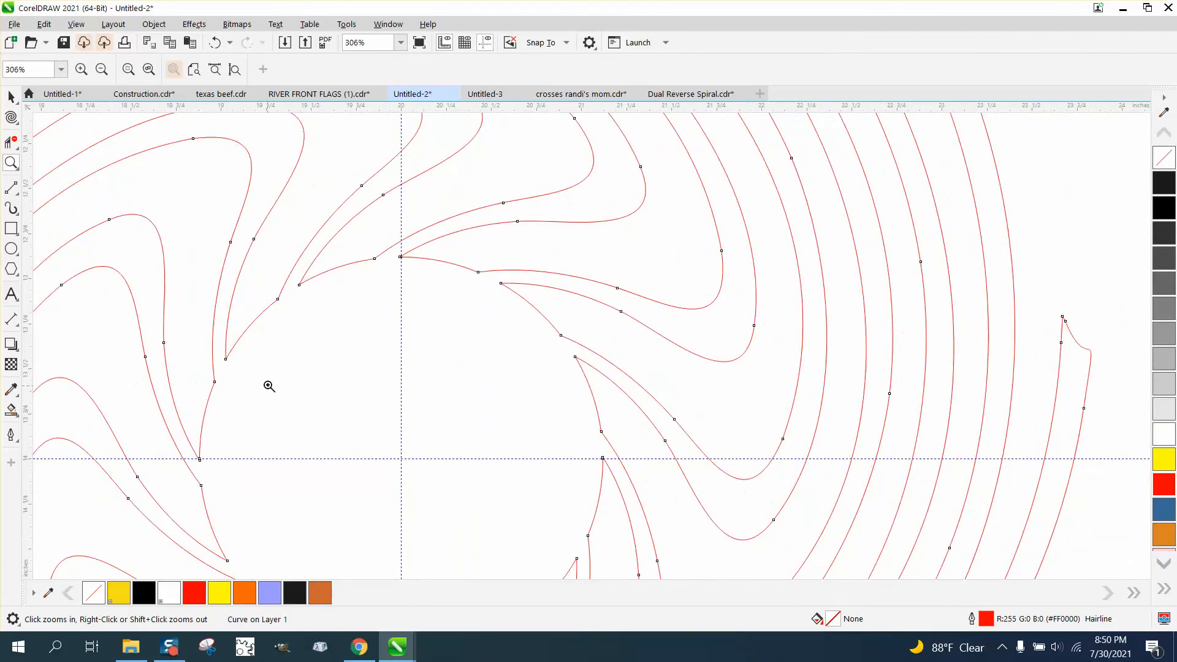
pyautogui.scroll(-1, 288, 361)
pyautogui.scroll(-3, 490, 248)
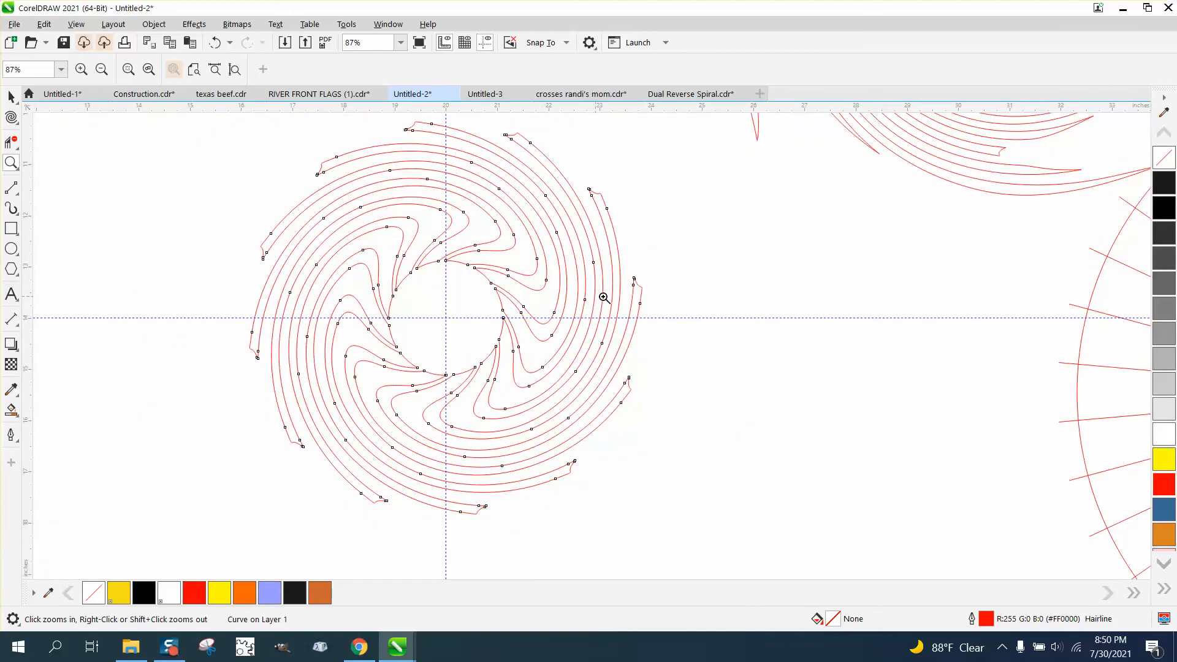
pyautogui.scroll(-1, 634, 298)
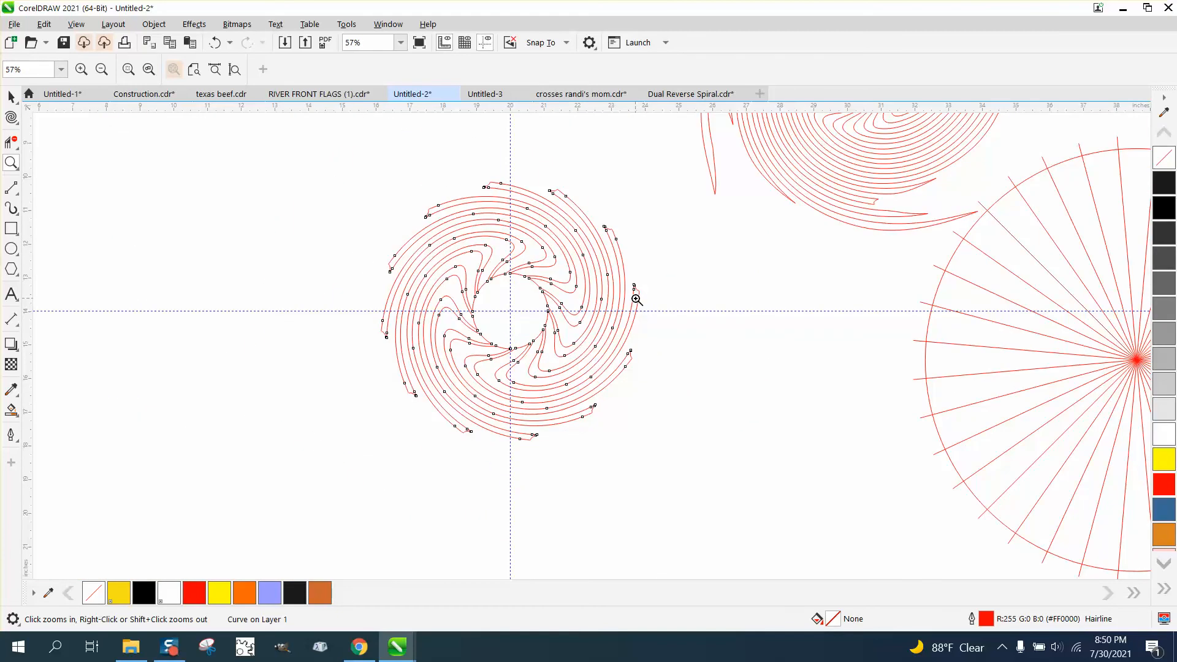